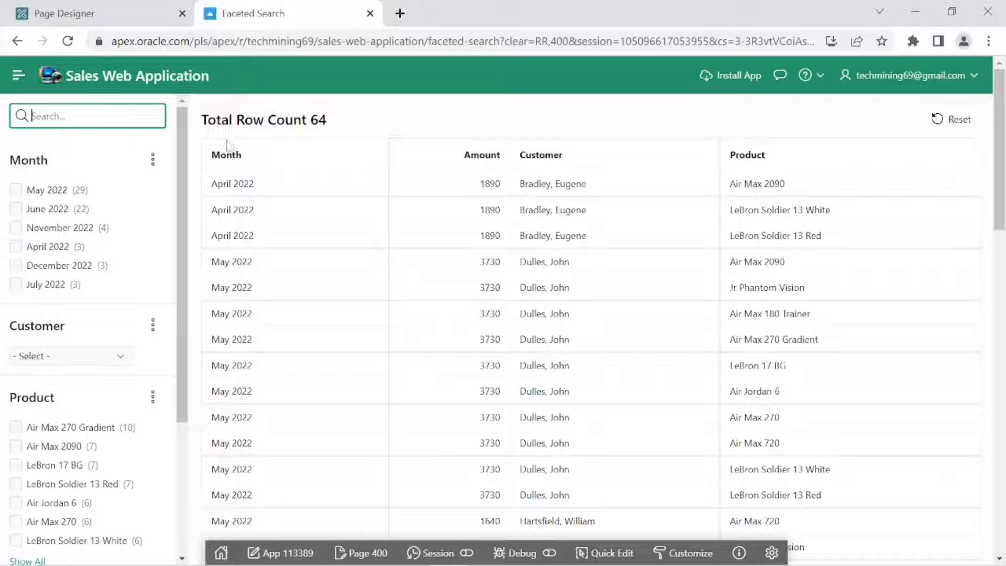
Review the finished faceted search report, filtering it by May 2022 and removing that month filter.
{"action": "scroll", "coordinate": [680, 304], "scroll_direction": "down", "scroll_amount": 8}
{"action": "scroll", "coordinate": [680, 308], "scroll_direction": "down", "scroll_amount": 8}
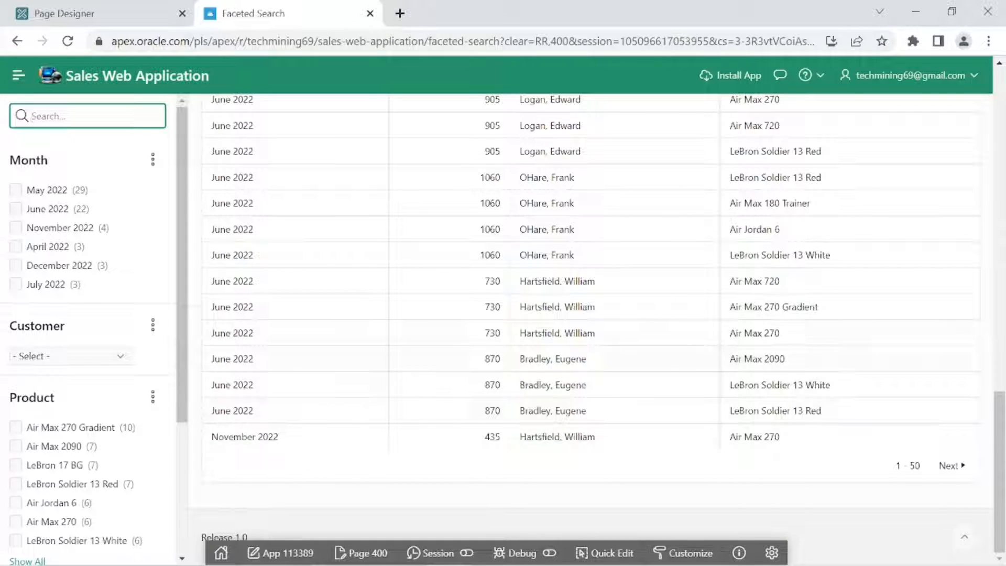
{"action": "left_click", "coordinate": [15, 191]}
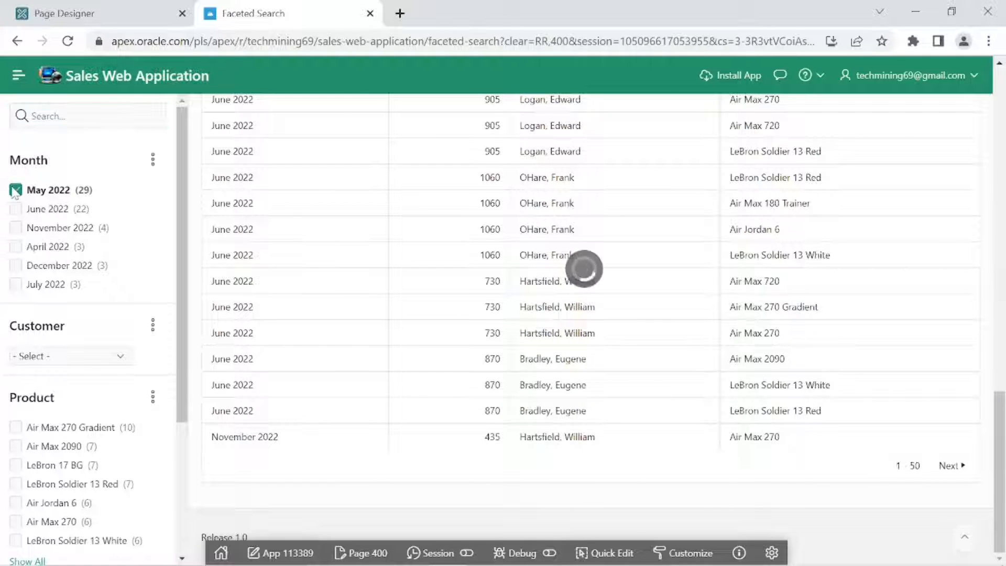
{"action": "scroll", "coordinate": [265, 288], "scroll_direction": "up", "scroll_amount": 9}
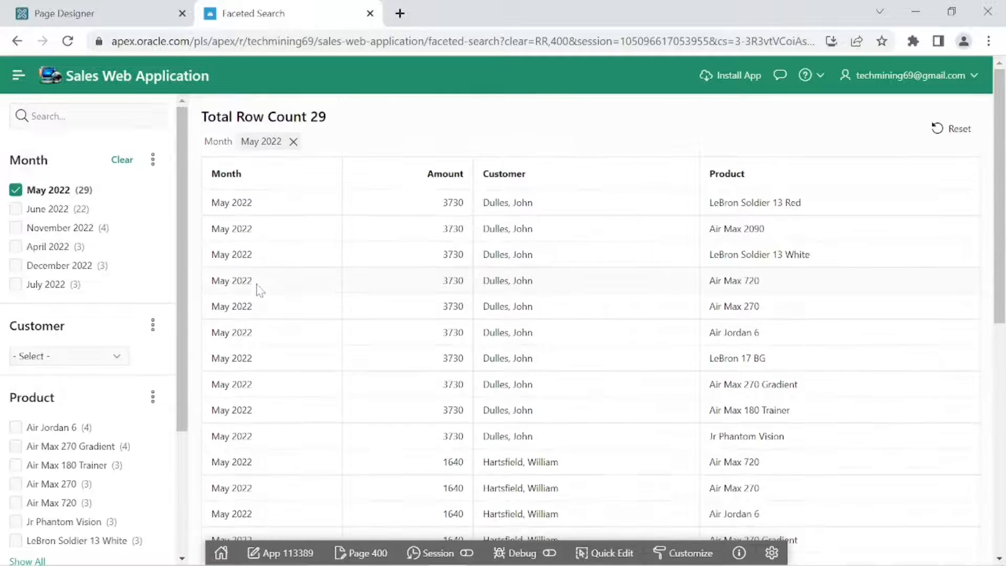
{"action": "left_click", "coordinate": [293, 142]}
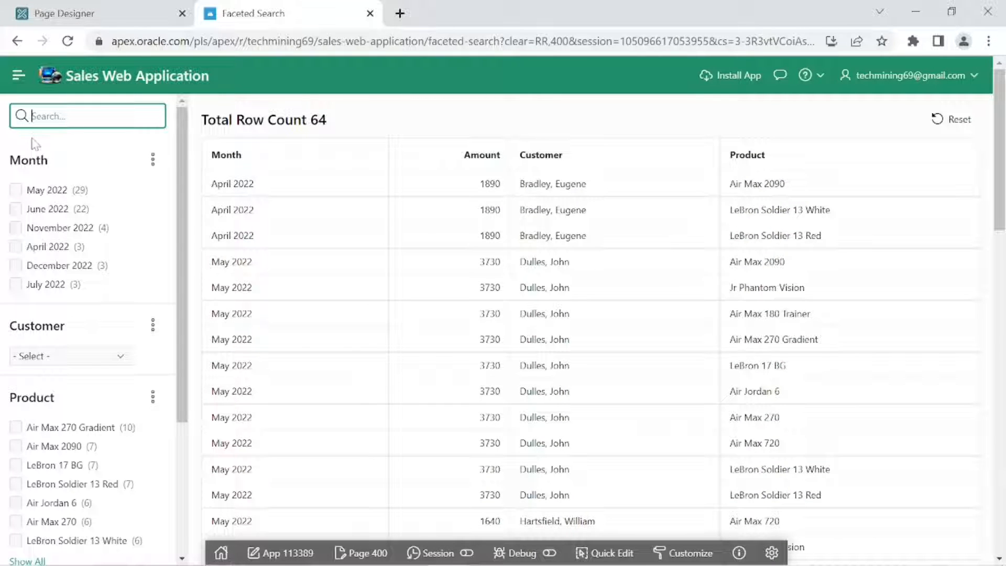
{"action": "left_click", "coordinate": [20, 232]}
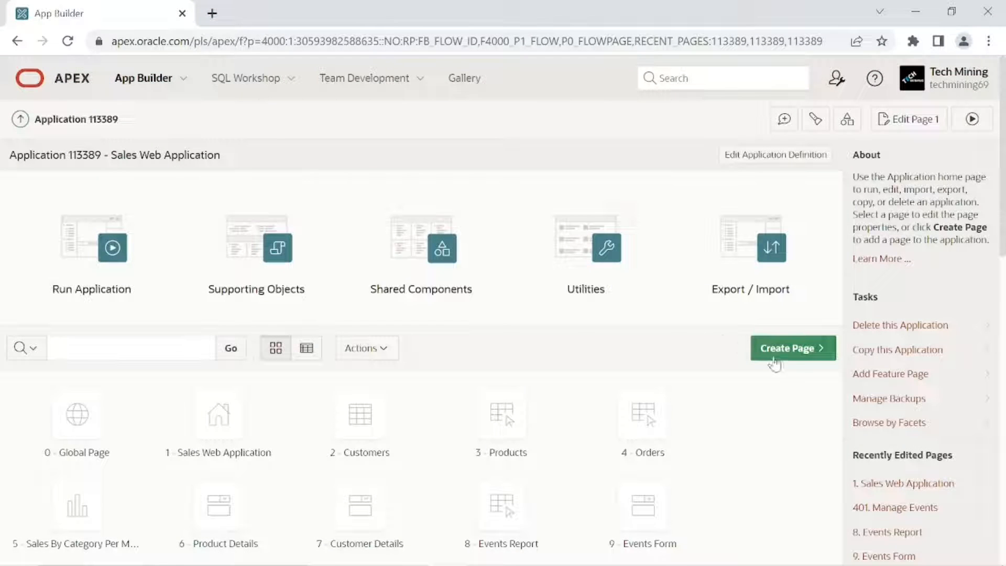
Start a new Faceted Search page with page number 400 and the name Faceted Search.
{"action": "left_click", "coordinate": [791, 359]}
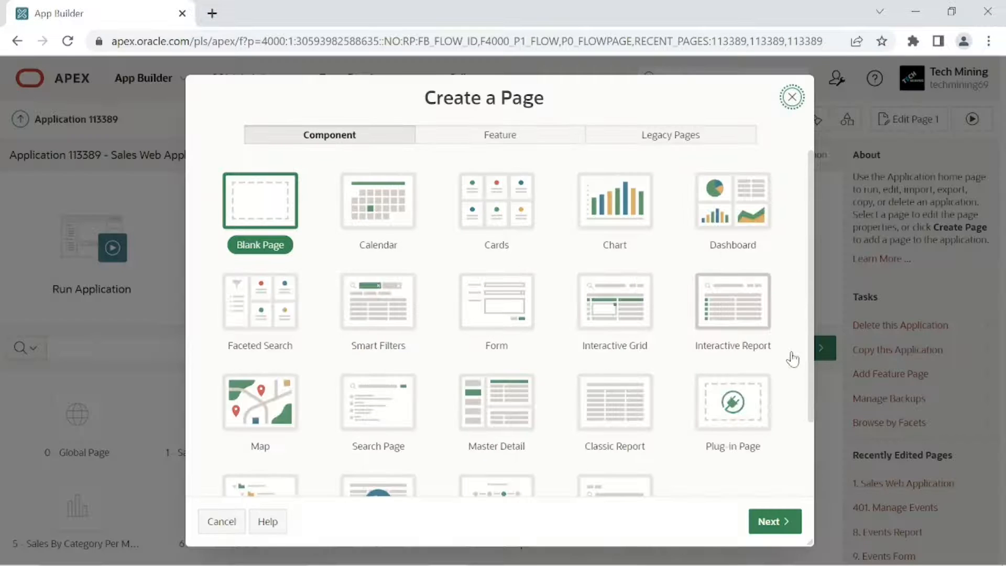
{"action": "left_click", "coordinate": [269, 323]}
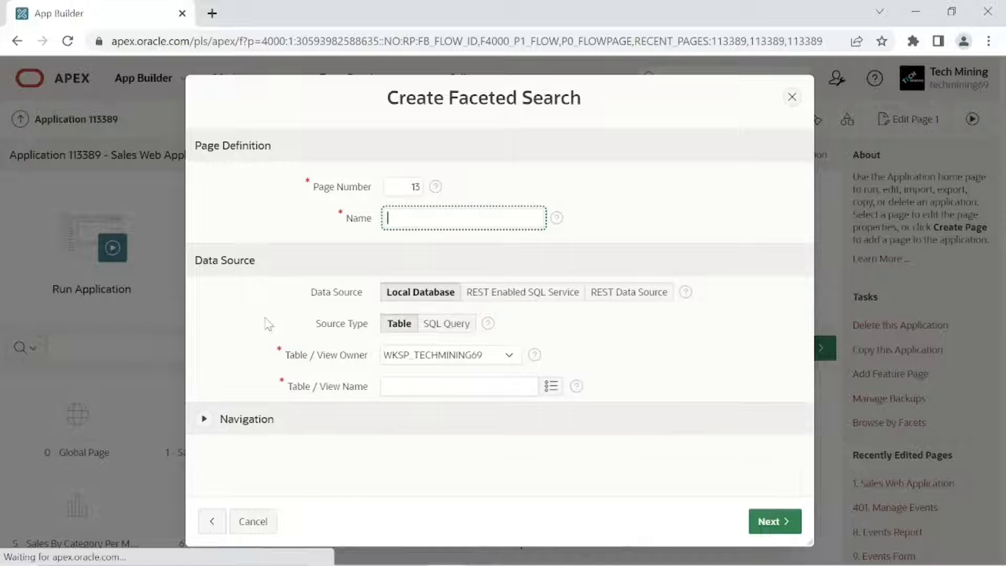
{"action": "left_click", "coordinate": [422, 187]}
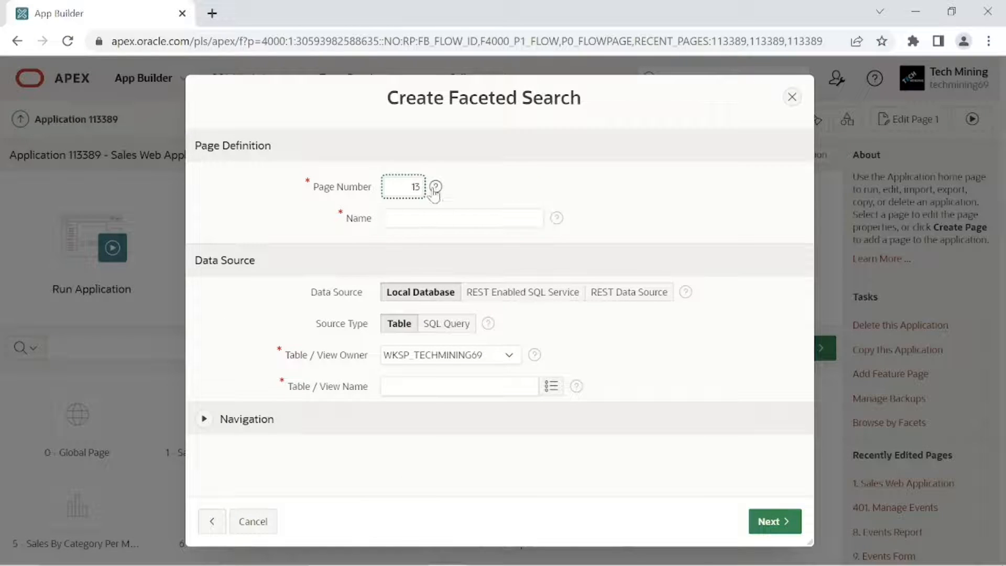
{"action": "key", "text": "BackSpace"}
{"action": "type", "text": "400"}
{"action": "left_click", "coordinate": [416, 199]}
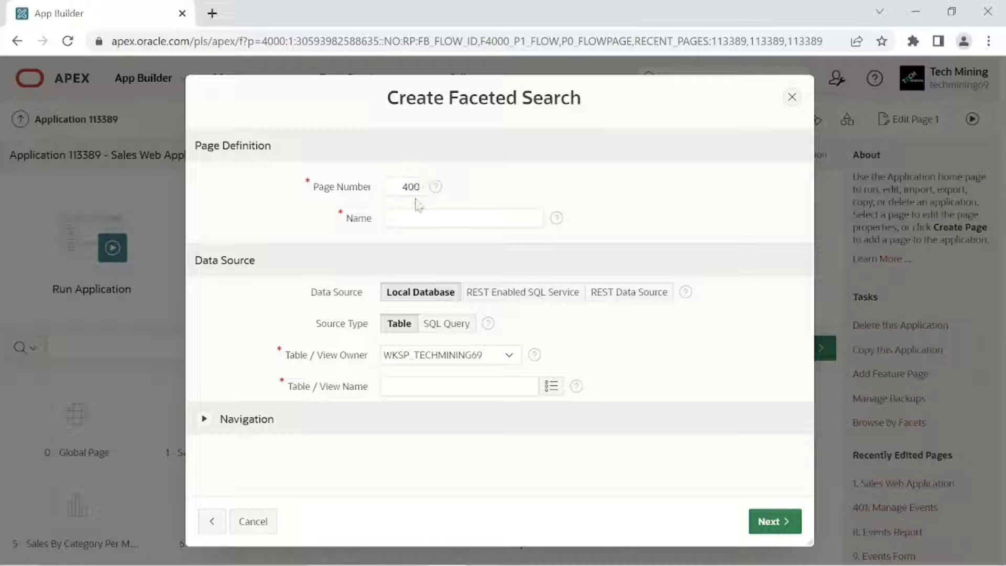
{"action": "left_click", "coordinate": [445, 219]}
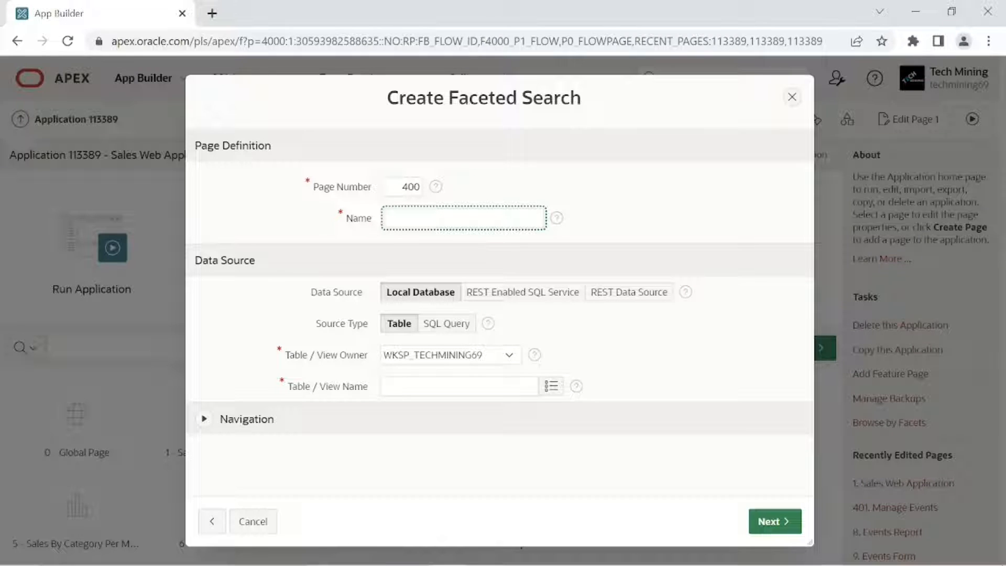
{"action": "type", "text": "Faceted Search"}
{"action": "left_click", "coordinate": [459, 237]}
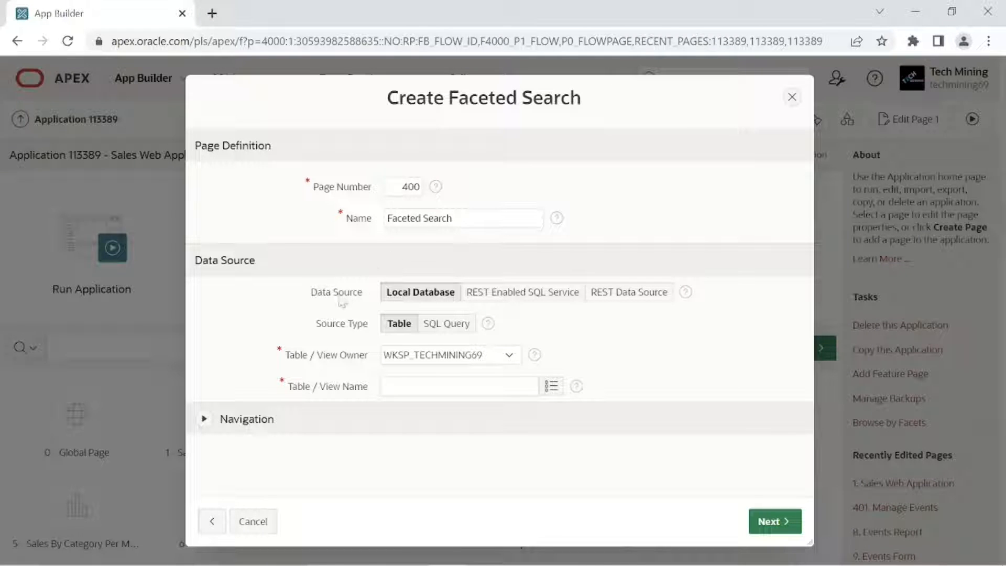
Set the page's data source to Local Database with SQL Query as the source type.
{"action": "left_click", "coordinate": [405, 300]}
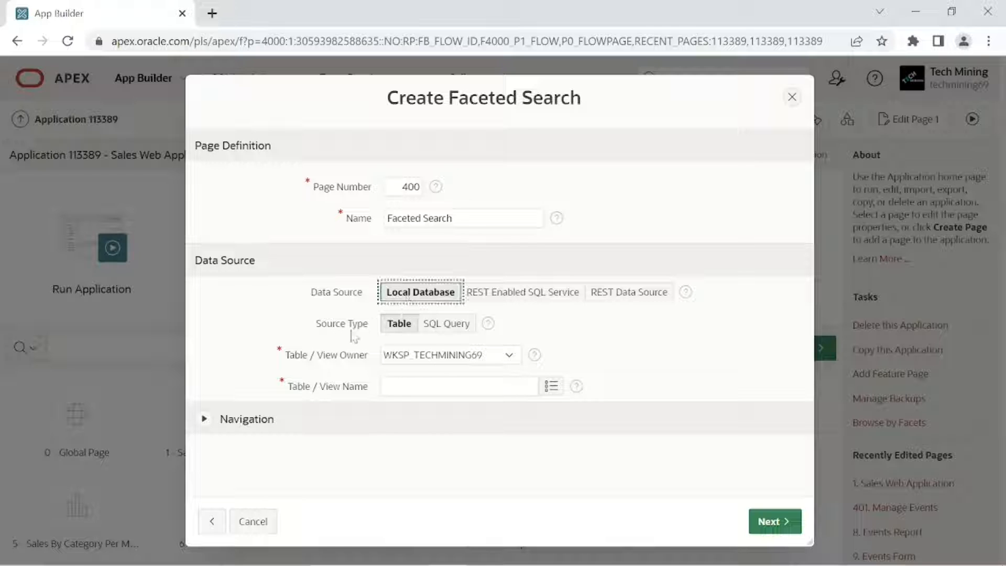
{"action": "left_click", "coordinate": [444, 329]}
{"action": "scroll", "coordinate": [385, 353], "scroll_direction": "down", "scroll_amount": 3}
{"action": "left_click", "coordinate": [385, 354]}
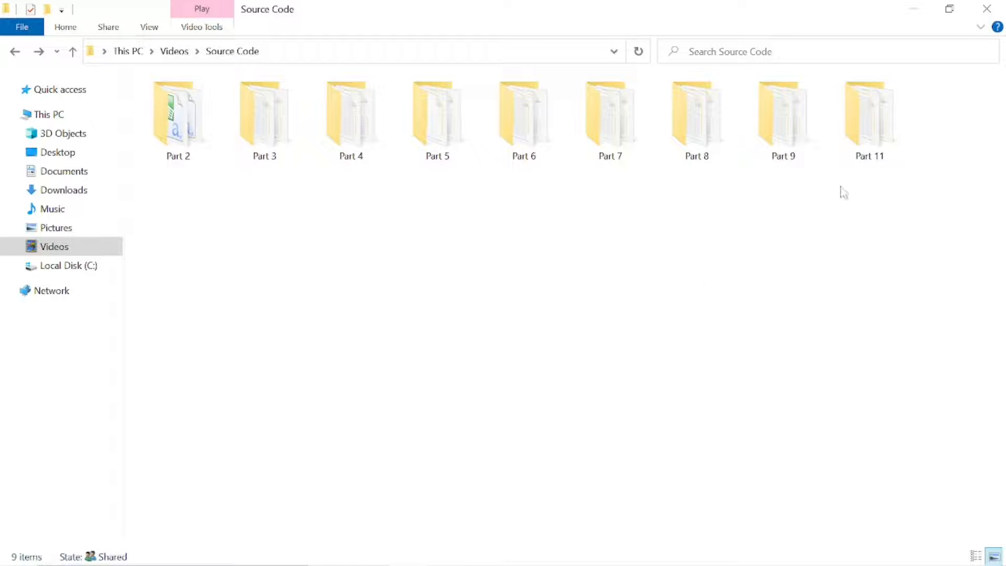
Switch to File Explorer, open the 11.1.1 text file in the Part 11 source code folder and copy its entire query.
{"action": "double_click", "coordinate": [882, 166]}
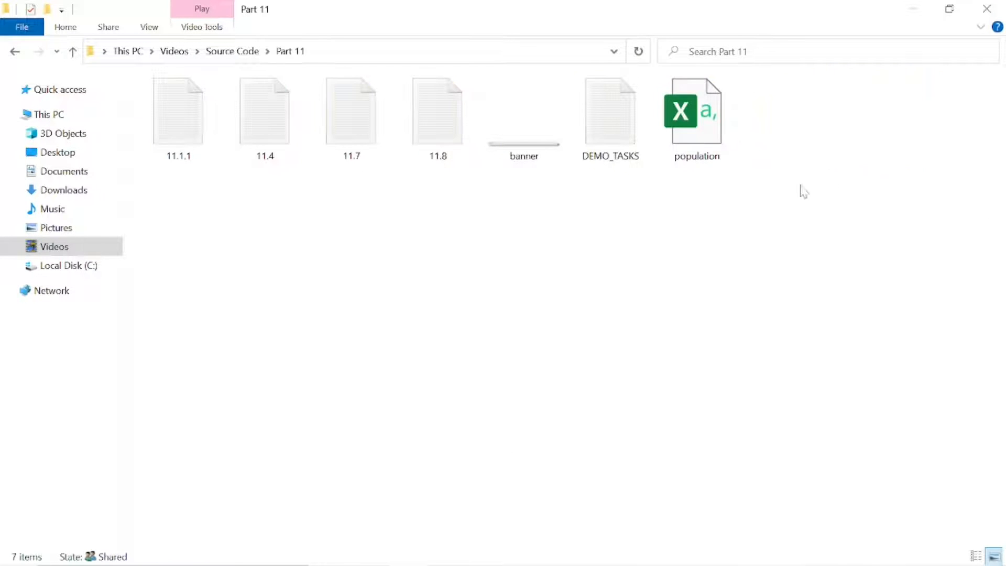
{"action": "double_click", "coordinate": [211, 152]}
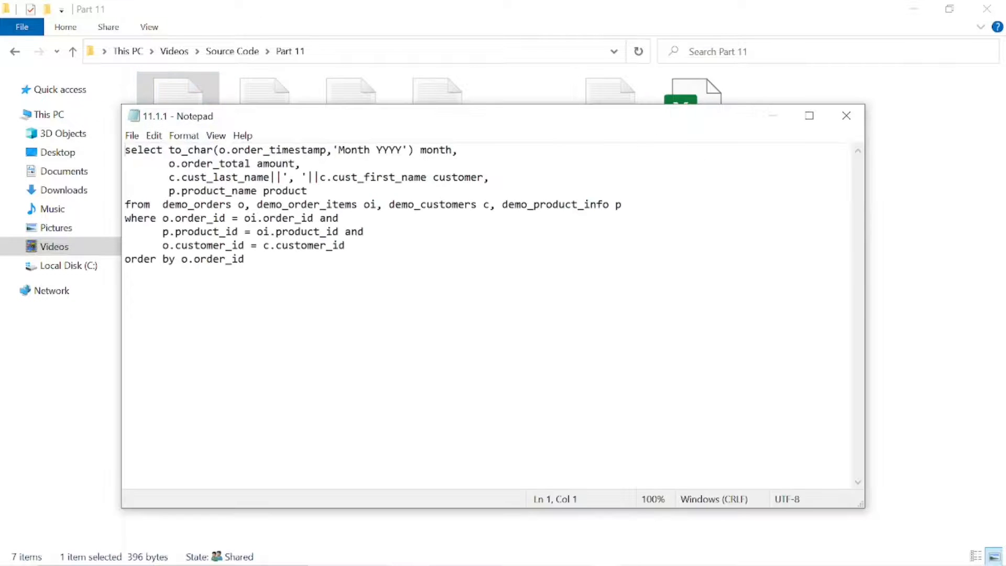
{"action": "key", "text": "ctrl+a"}
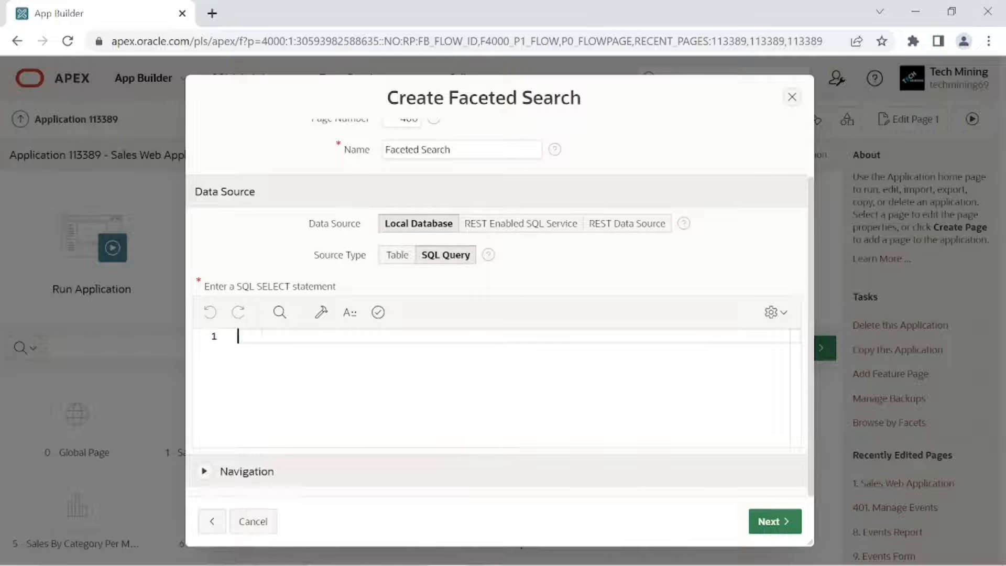
Back in APEX, paste the query selecting month, amount, customer and product as the SQL SELECT statement and validate it.
{"action": "type", "text": "select to_char(o.order_timestamp,'Month YYYY') month,        o.order_total amount,        c.cust_last_name||', '||c.cust_first_name customer,        p.product_name product from  demo_orders o, demo_order_items oi, demo_customers c, demo_product_info p where o.order_id = oi.order_id and       p.product_id = oi.product_id and       o.customer_id = c.customer_id order by o.order_id"}
{"action": "scroll", "coordinate": [385, 391], "scroll_direction": "up", "scroll_amount": 3}
{"action": "left_click", "coordinate": [378, 381]}
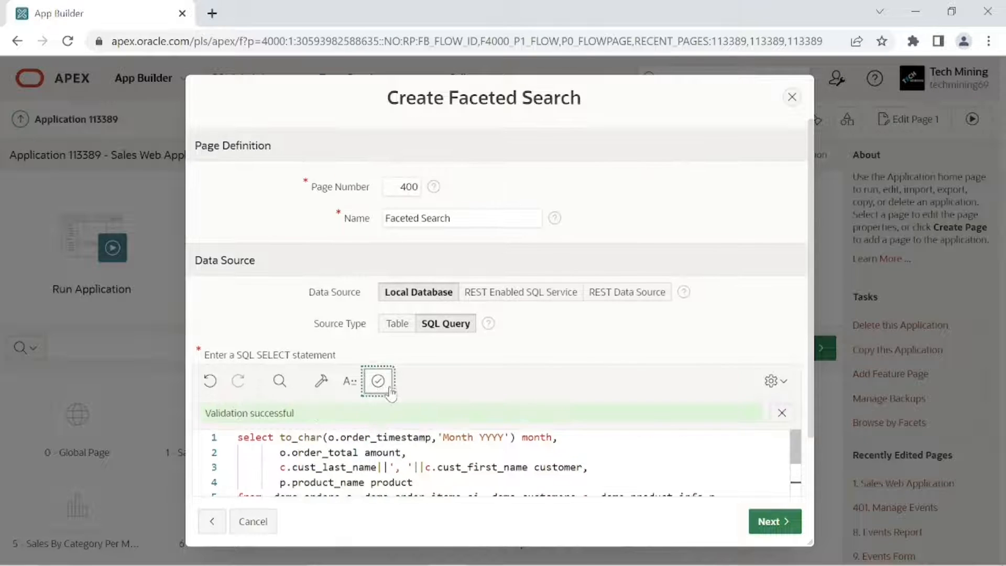
In the page's navigation settings, turn off the breadcrumb and set the parent navigation menu entry to Reports.
{"action": "scroll", "coordinate": [387, 393], "scroll_direction": "down", "scroll_amount": 1}
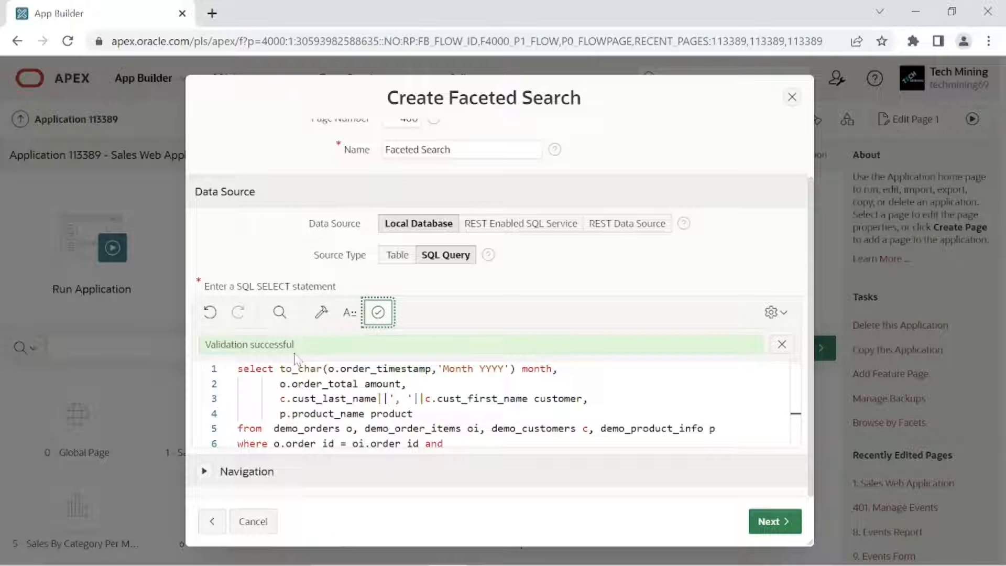
{"action": "left_click", "coordinate": [242, 474]}
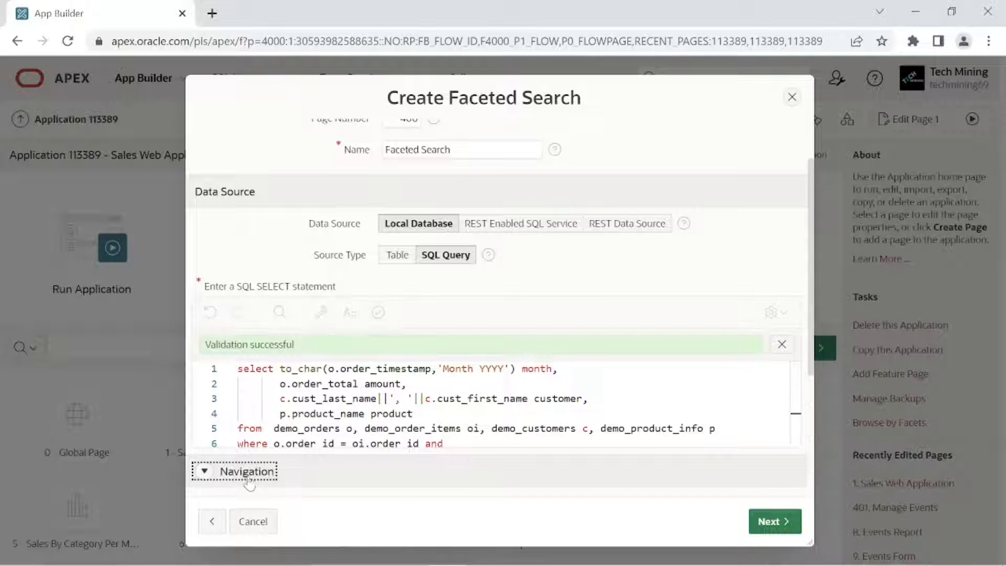
{"action": "scroll", "coordinate": [335, 461], "scroll_direction": "down", "scroll_amount": 4}
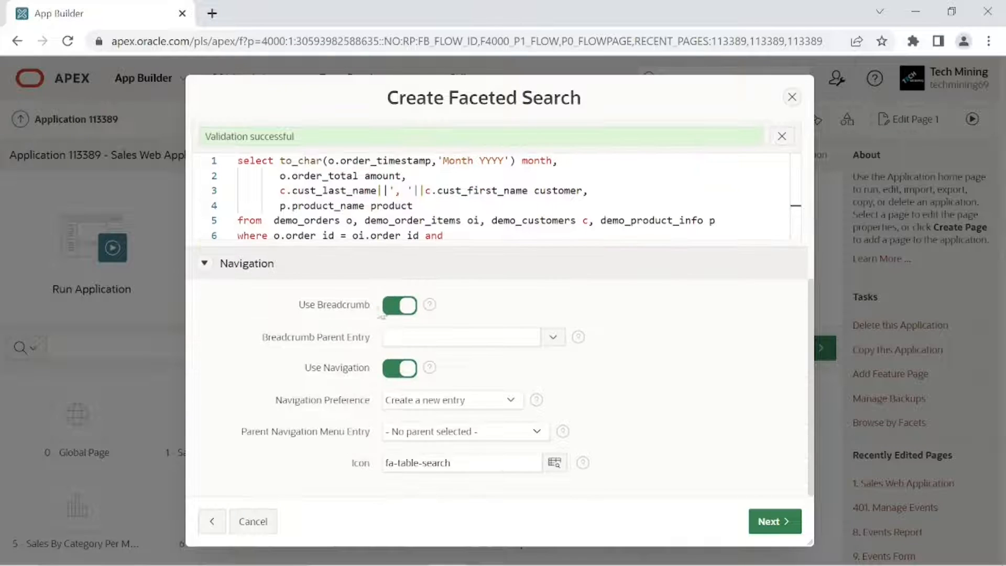
{"action": "left_click", "coordinate": [390, 307]}
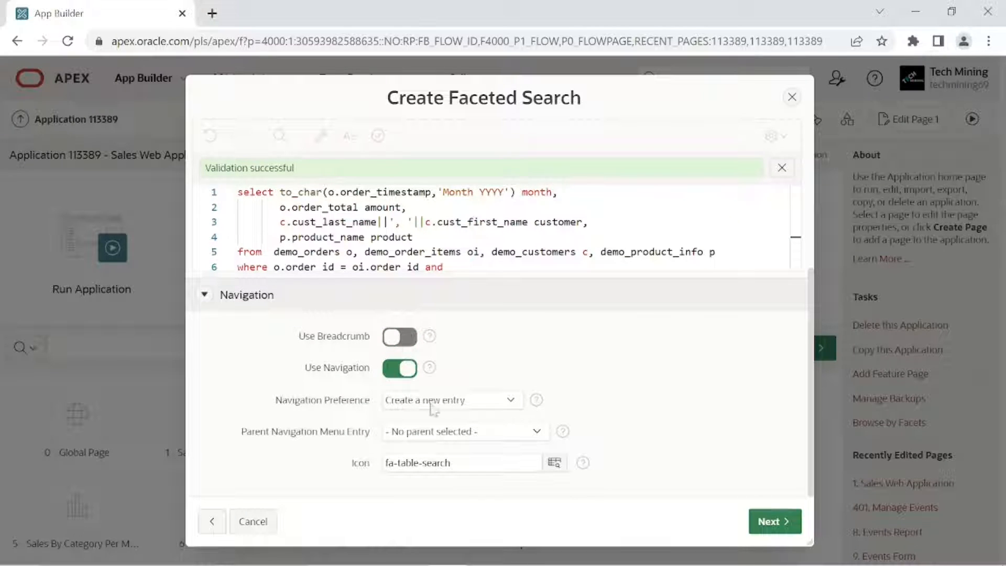
{"action": "left_click", "coordinate": [427, 437]}
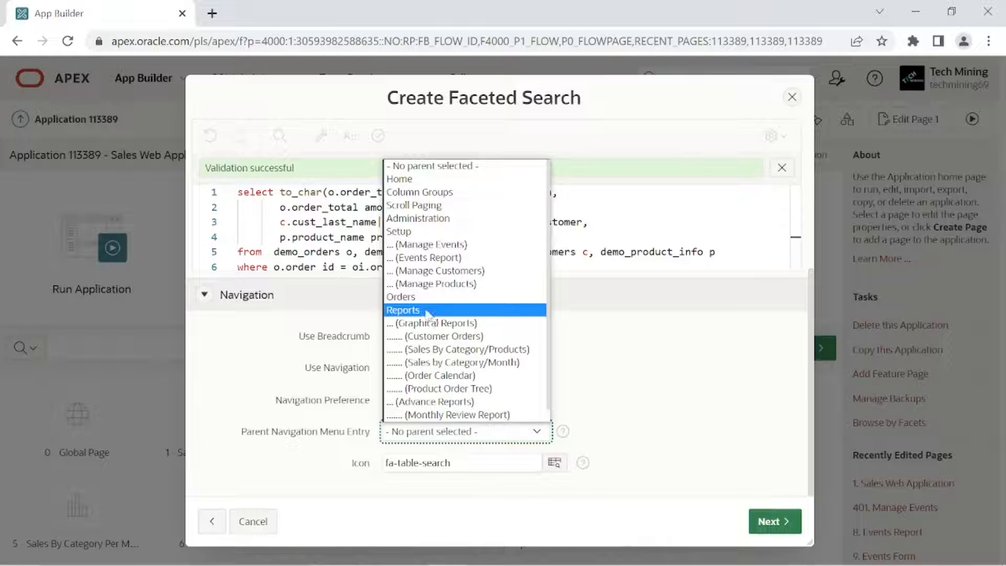
{"action": "left_click", "coordinate": [406, 310]}
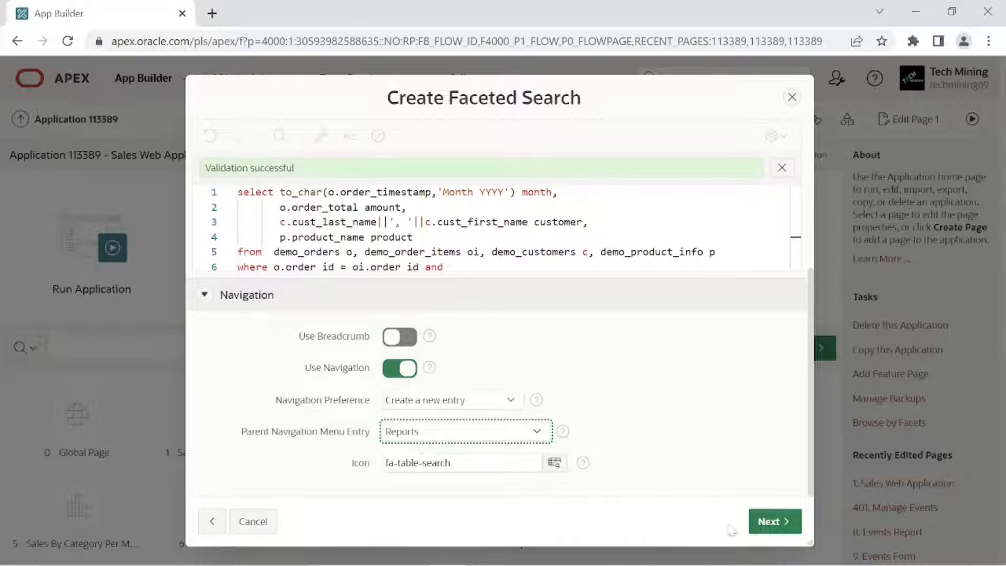
Create the page displayed as a report with the MONTH, CUSTOMER and PRODUCT facets, and dismiss the success message.
{"action": "left_click", "coordinate": [781, 522]}
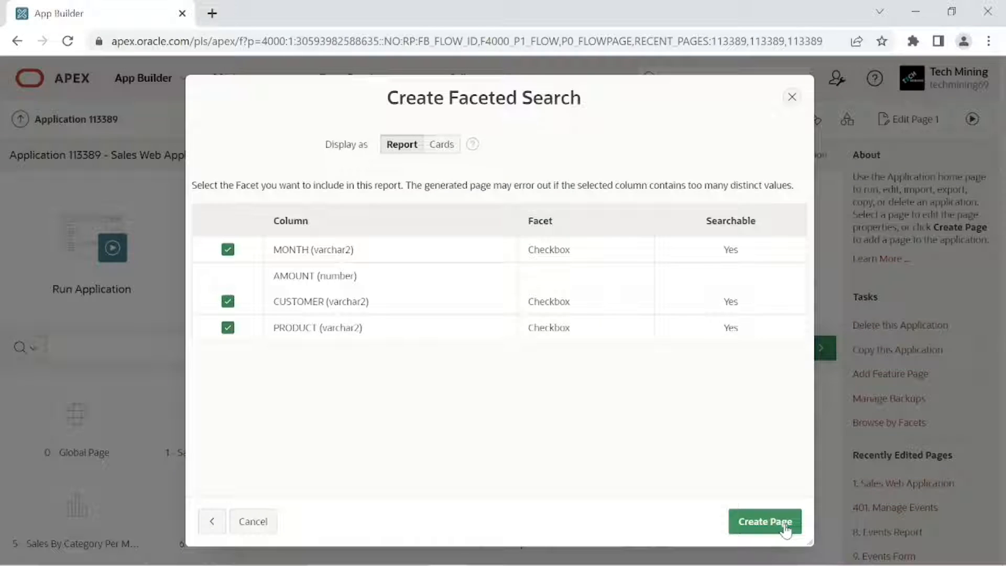
{"action": "left_click", "coordinate": [769, 530]}
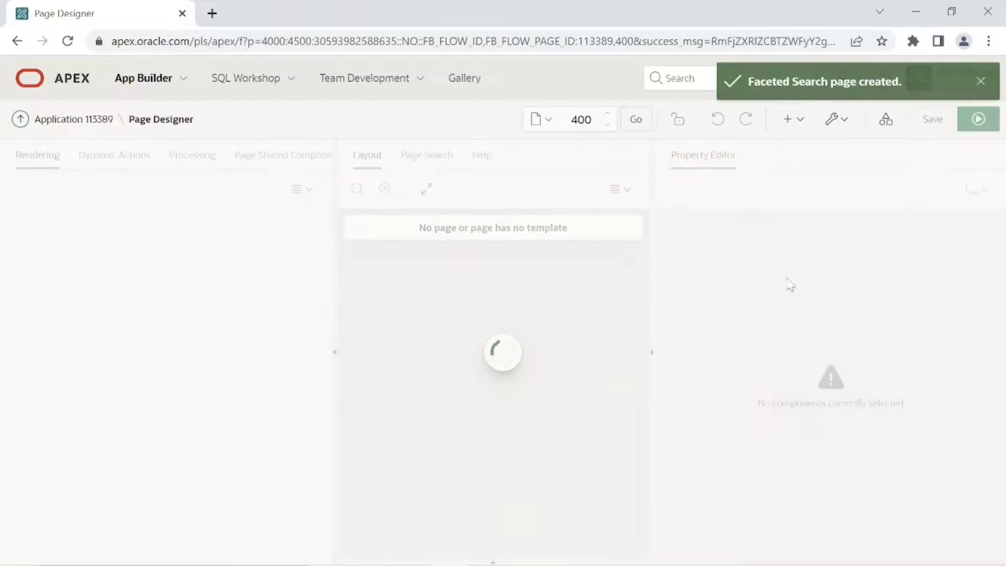
{"action": "left_click", "coordinate": [982, 82]}
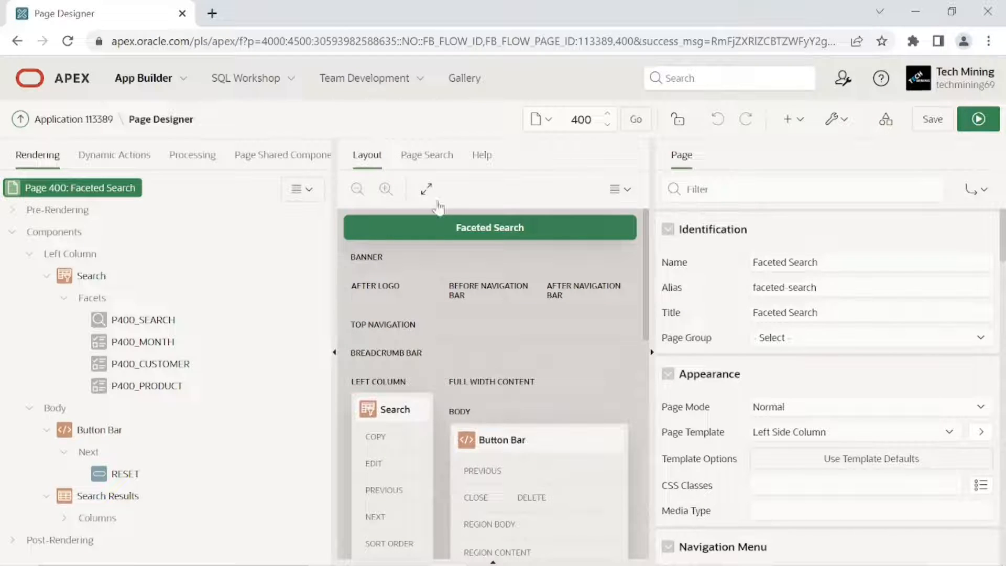
Add AMOUNT between MONTH and CUSTOMER in the source database columns of the P400_SEARCH facet.
{"action": "left_click", "coordinate": [150, 327]}
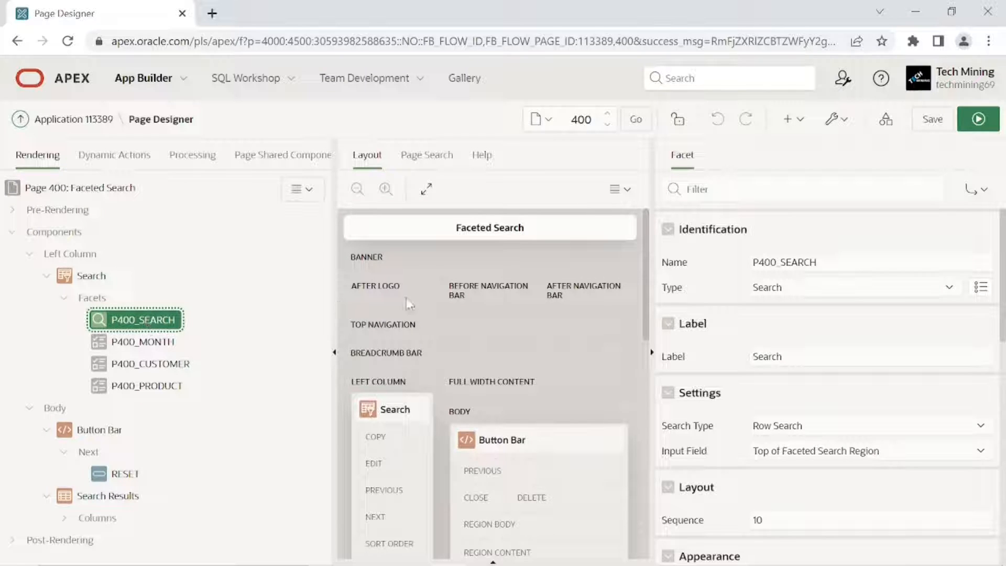
{"action": "scroll", "coordinate": [761, 300], "scroll_direction": "down", "scroll_amount": 2}
{"action": "scroll", "coordinate": [761, 299], "scroll_direction": "down", "scroll_amount": 4}
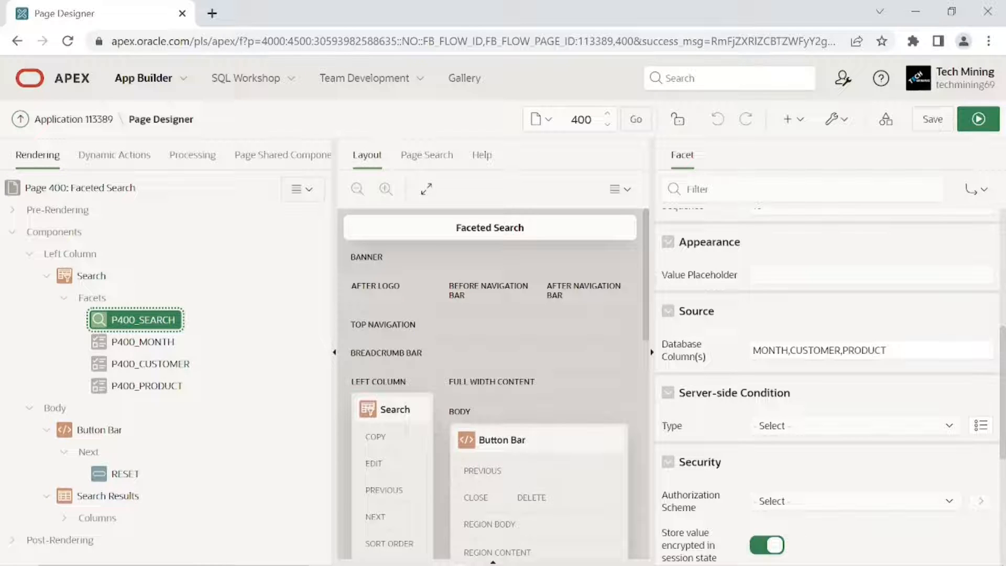
{"action": "left_click", "coordinate": [792, 351]}
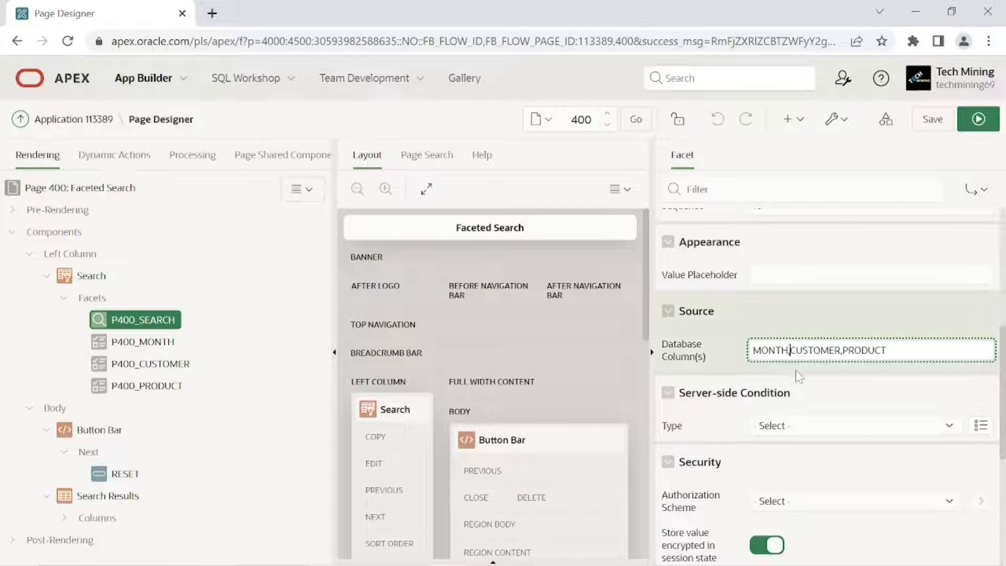
{"action": "type", "text": "AMOUNT"}
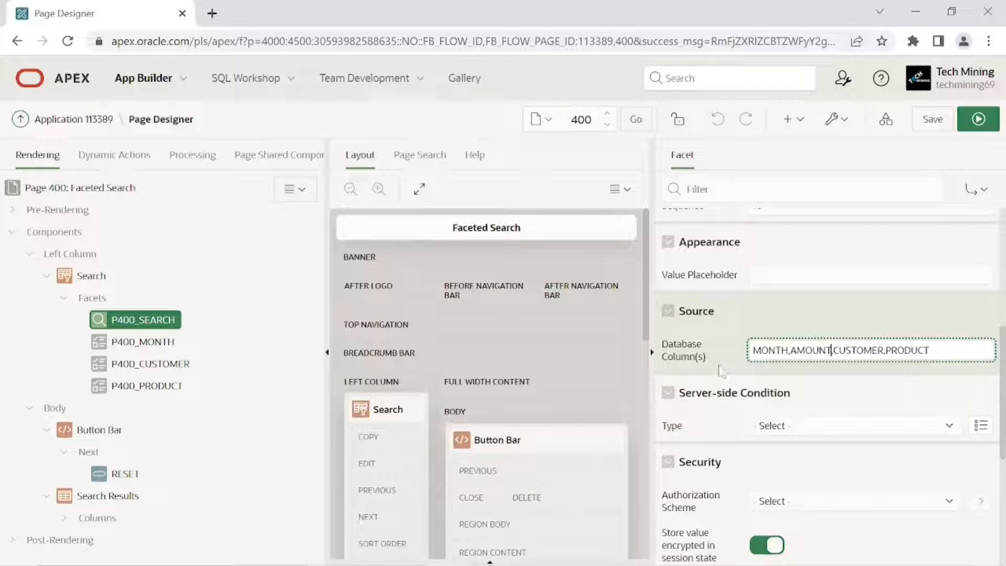
Examine the P400_MONTH facet's type, list of values, list entries and source settings.
{"action": "left_click", "coordinate": [154, 346]}
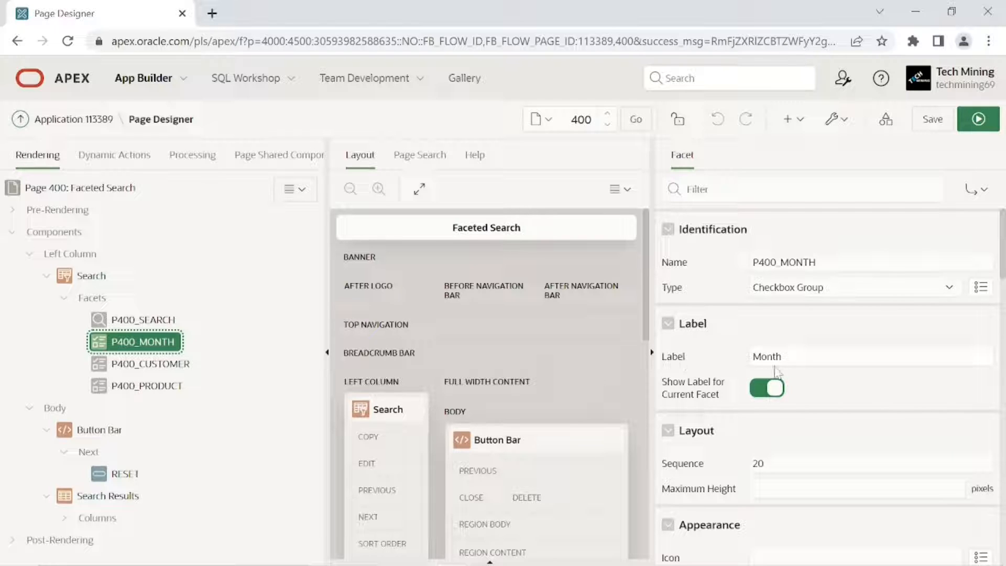
{"action": "scroll", "coordinate": [777, 372], "scroll_direction": "down", "scroll_amount": 5}
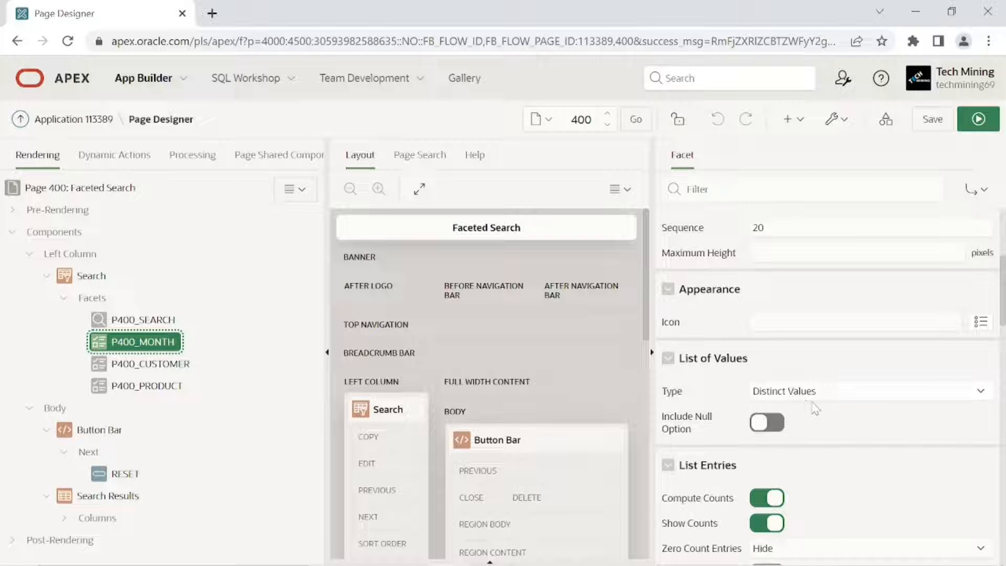
{"action": "scroll", "coordinate": [726, 418], "scroll_direction": "down", "scroll_amount": 7}
{"action": "scroll", "coordinate": [709, 417], "scroll_direction": "down", "scroll_amount": 5}
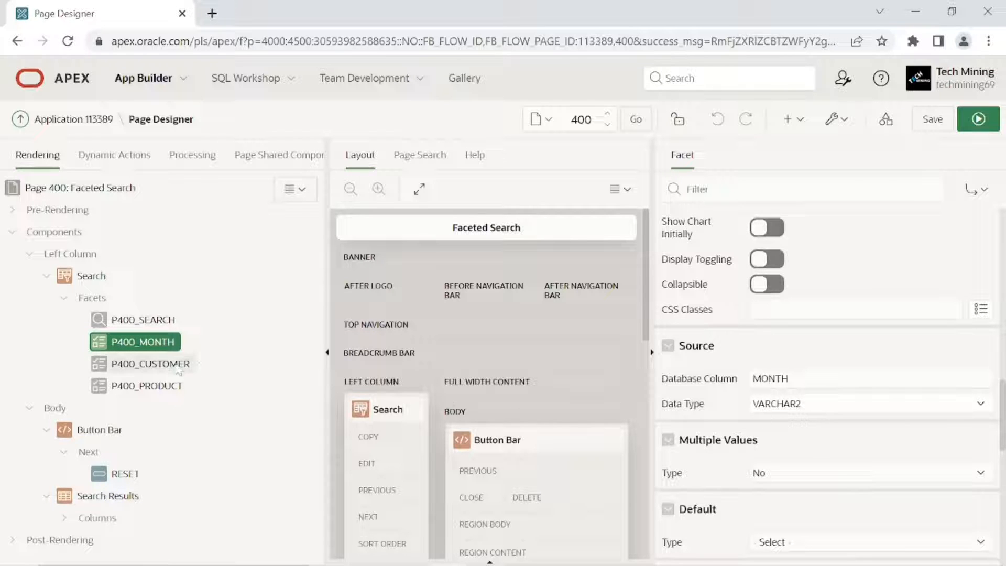
Change the P400_CUSTOMER facet's type to Select List and review its list of values and source settings.
{"action": "left_click", "coordinate": [160, 367]}
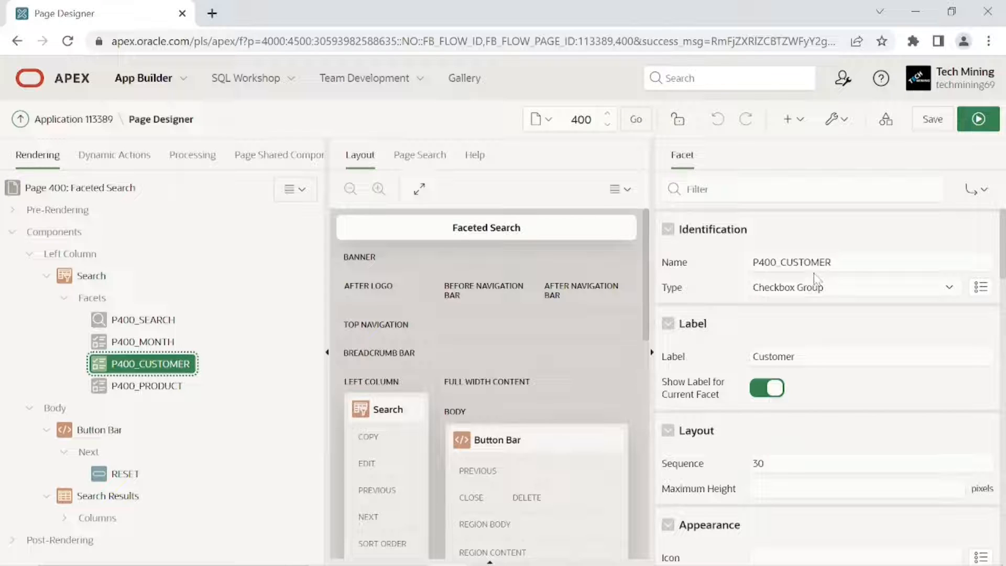
{"action": "left_click", "coordinate": [772, 293]}
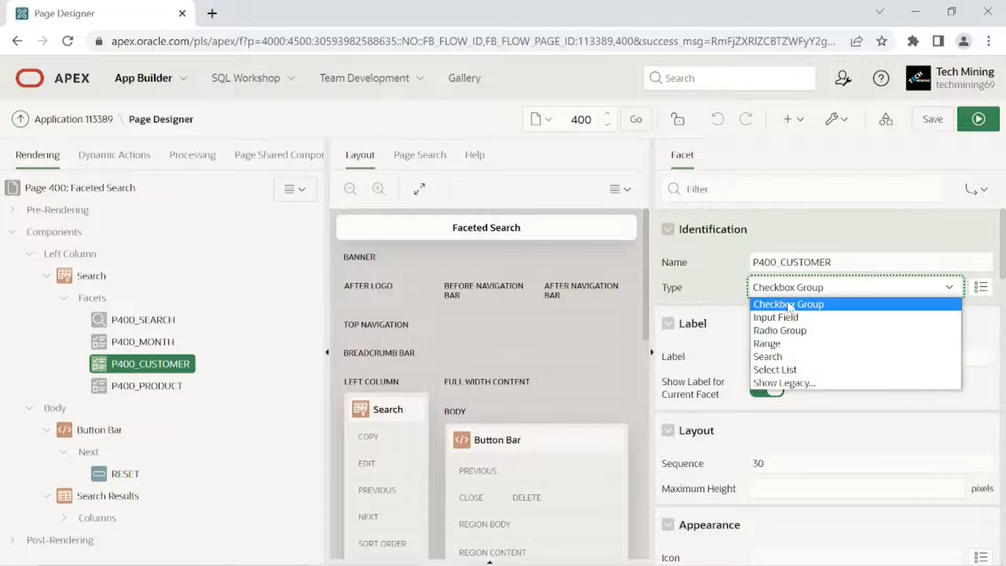
{"action": "left_click", "coordinate": [793, 370]}
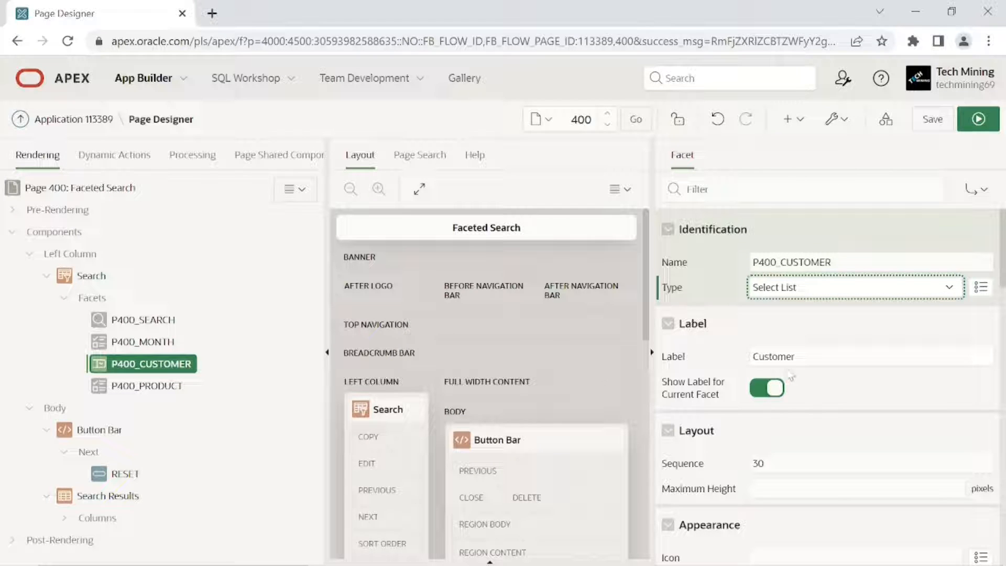
{"action": "scroll", "coordinate": [738, 381], "scroll_direction": "down", "scroll_amount": 6}
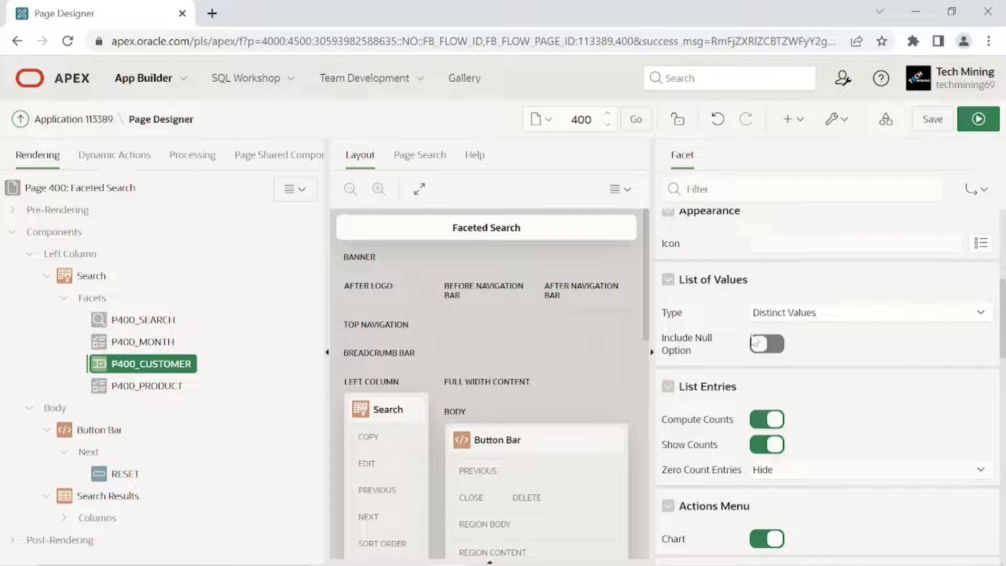
{"action": "scroll", "coordinate": [754, 338], "scroll_direction": "down", "scroll_amount": 7}
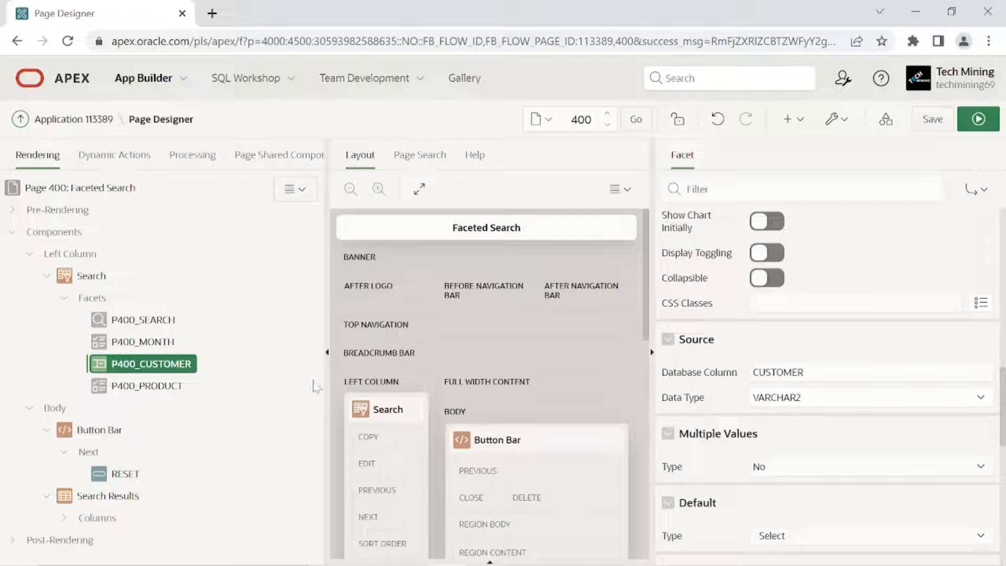
Examine the P400_PRODUCT facet's type, list of values, list entries and source settings.
{"action": "left_click", "coordinate": [152, 388]}
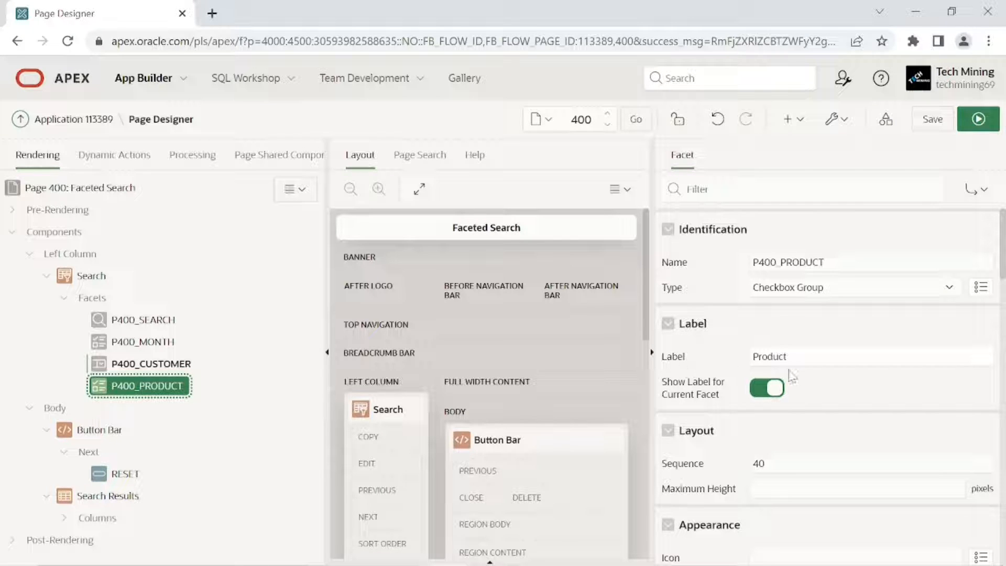
{"action": "scroll", "coordinate": [740, 386], "scroll_direction": "down", "scroll_amount": 5}
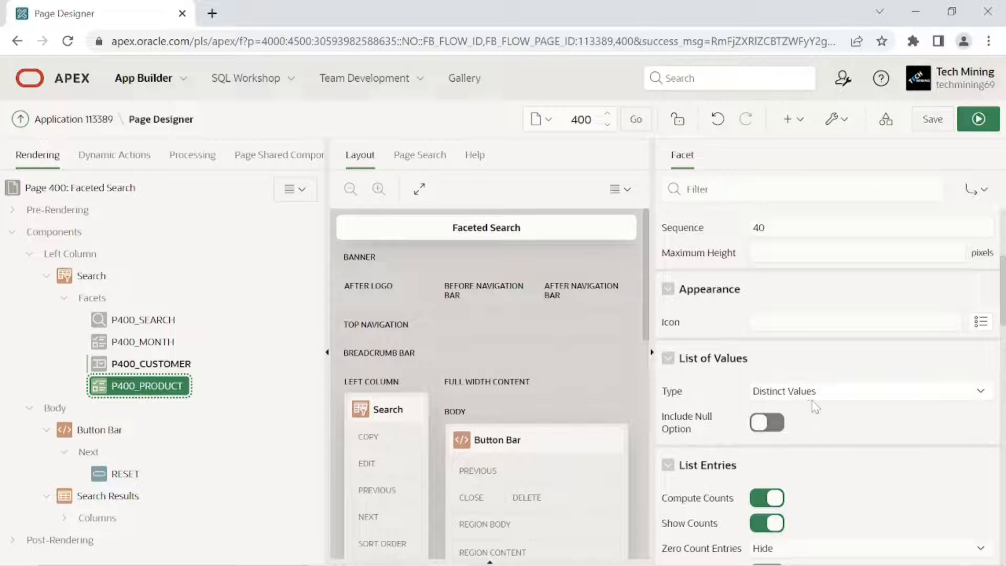
{"action": "scroll", "coordinate": [814, 403], "scroll_direction": "down", "scroll_amount": 10}
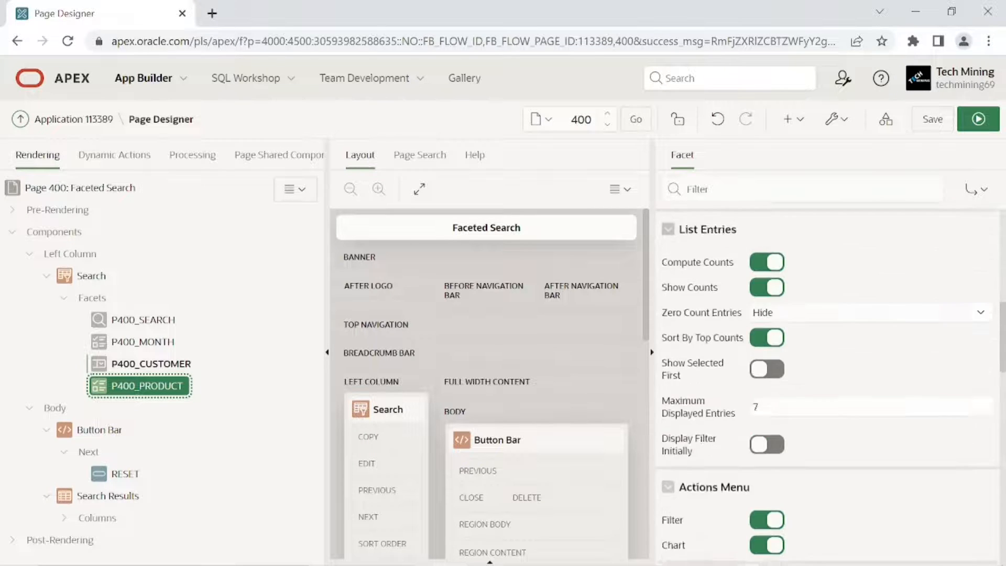
{"action": "scroll", "coordinate": [698, 362], "scroll_direction": "down", "scroll_amount": 2}
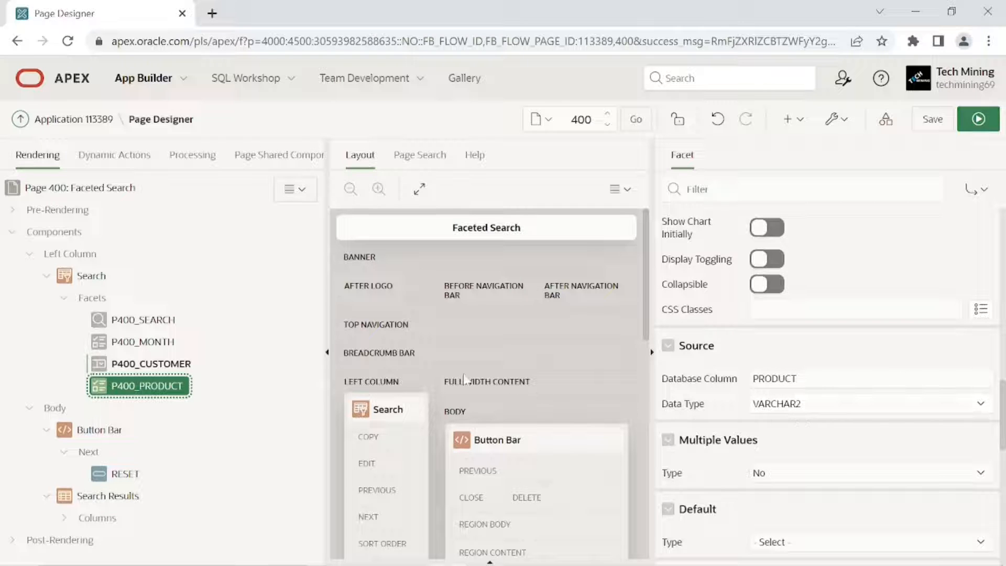
Create a new facet under the Search region's facets and name it P400_AMOUNT.
{"action": "right_click", "coordinate": [95, 303]}
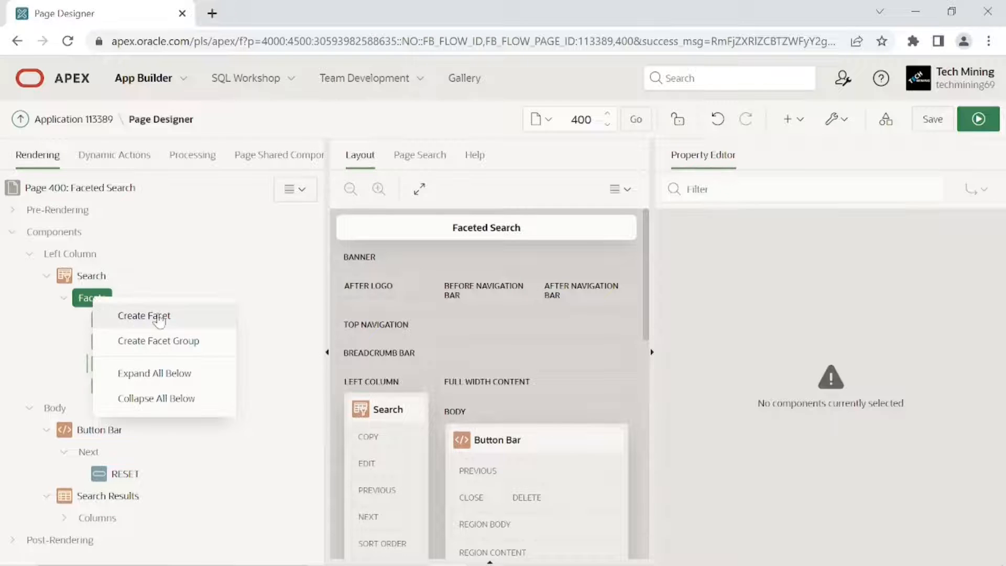
{"action": "left_click", "coordinate": [154, 318]}
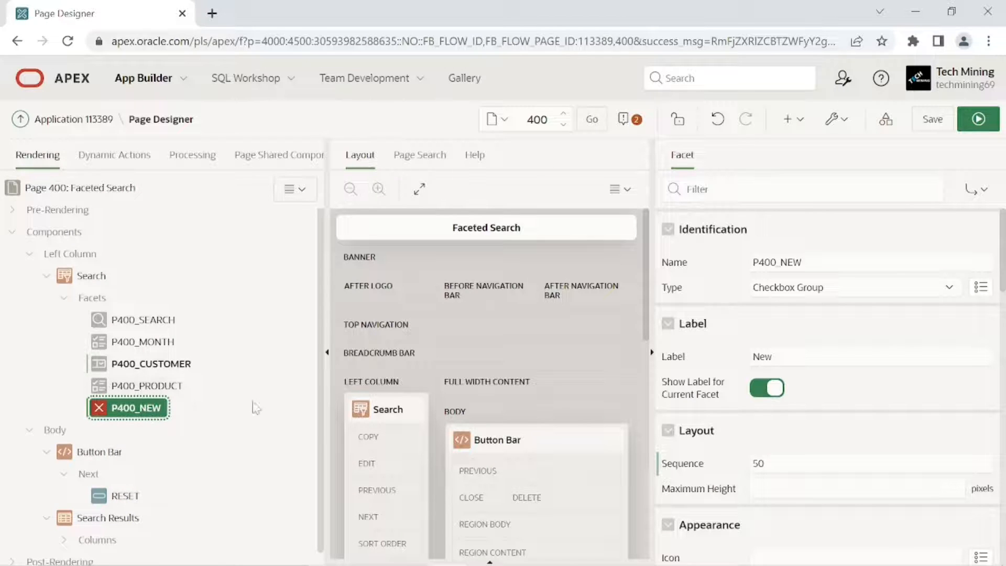
{"action": "left_click", "coordinate": [818, 263]}
{"action": "key", "text": "BackSpace"}
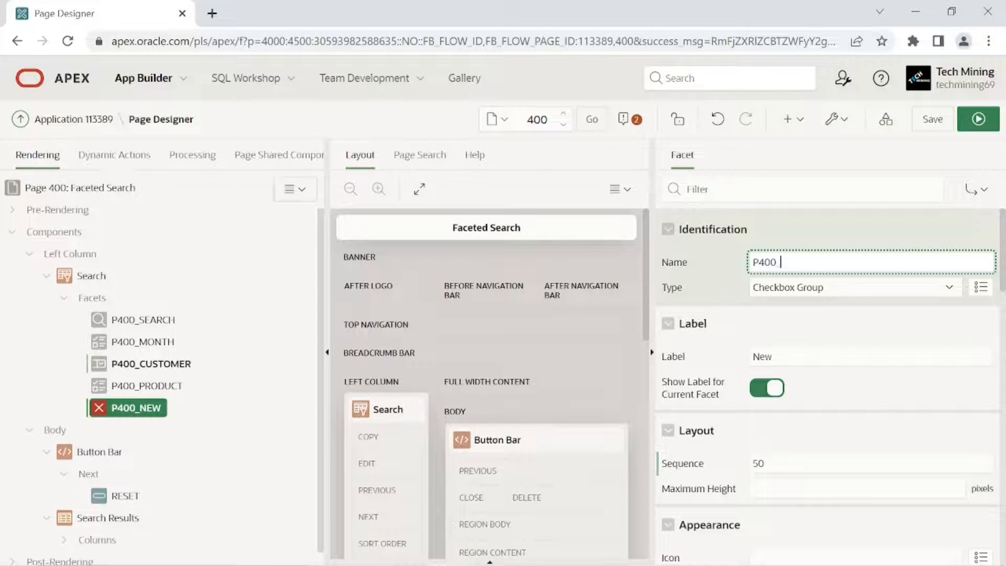
{"action": "type", "text": "AMOUNT"}
{"action": "key", "text": "Return"}
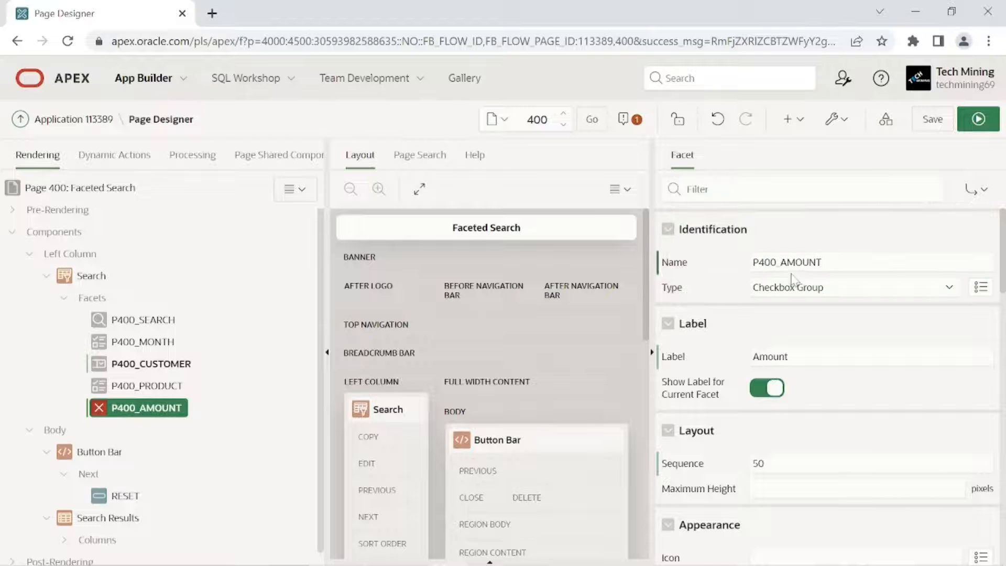
Set the P400_AMOUNT facet's type to Range and turn on Select Multiple and Manual Entry.
{"action": "left_click", "coordinate": [763, 296]}
{"action": "key", "text": "Down"}
{"action": "key", "text": "Down"}
{"action": "key", "text": "Down"}
{"action": "key", "text": "Return"}
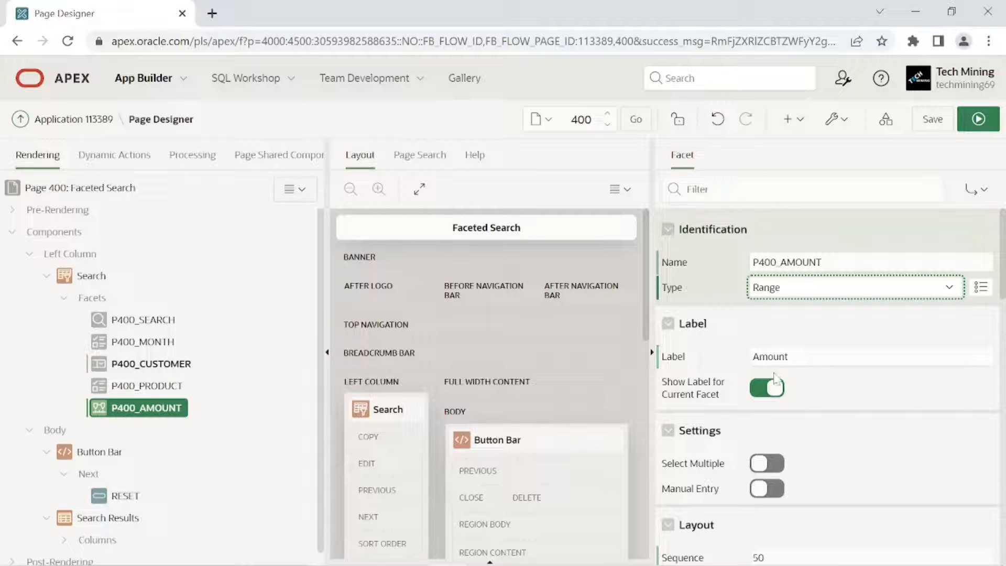
{"action": "scroll", "coordinate": [745, 380], "scroll_direction": "down", "scroll_amount": 3}
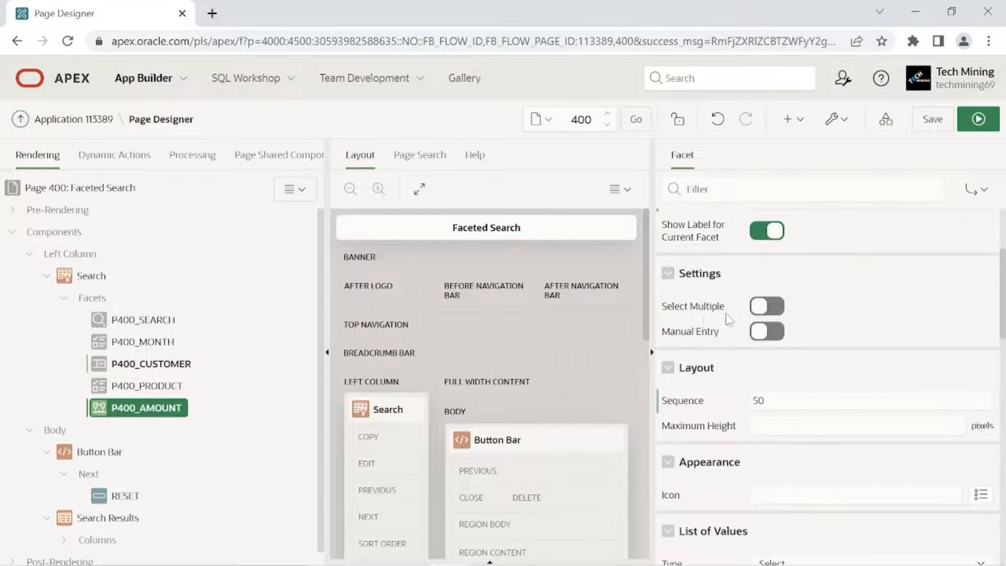
{"action": "left_click", "coordinate": [765, 306]}
{"action": "left_click", "coordinate": [765, 332]}
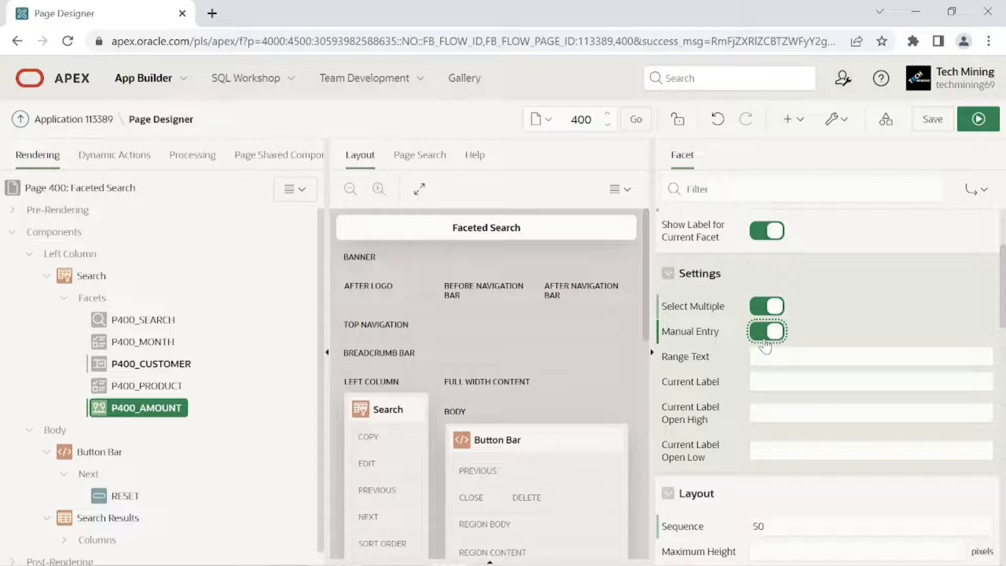
Give P400_AMOUNT static values <500, 500 - 1000, 1000 - 1500, 1500 - 2000 and >=2000, with matching pipe-separated bounds as return values (| 500 to 2000 |).
{"action": "scroll", "coordinate": [735, 354], "scroll_direction": "down", "scroll_amount": 4}
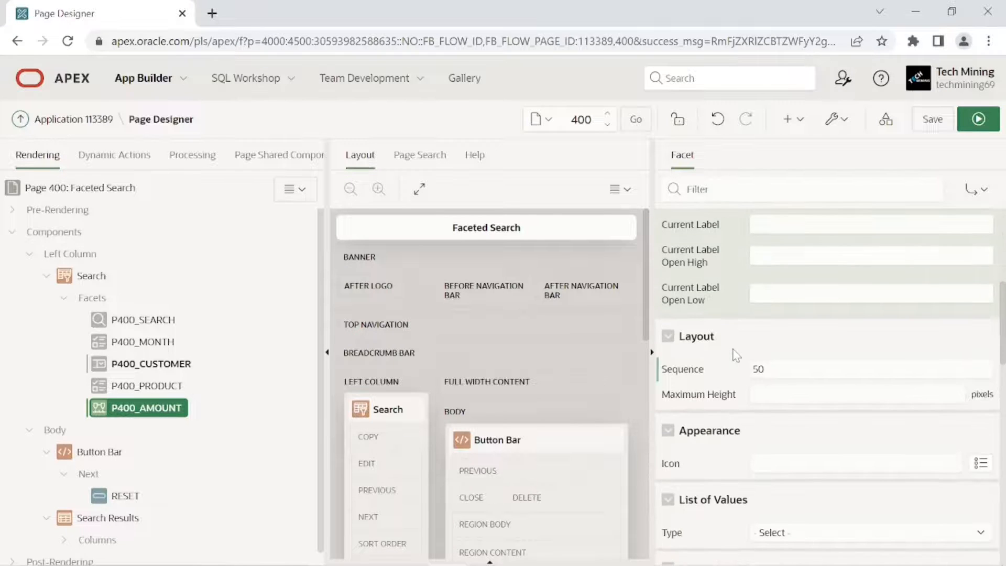
{"action": "scroll", "coordinate": [736, 355], "scroll_direction": "down", "scroll_amount": 3}
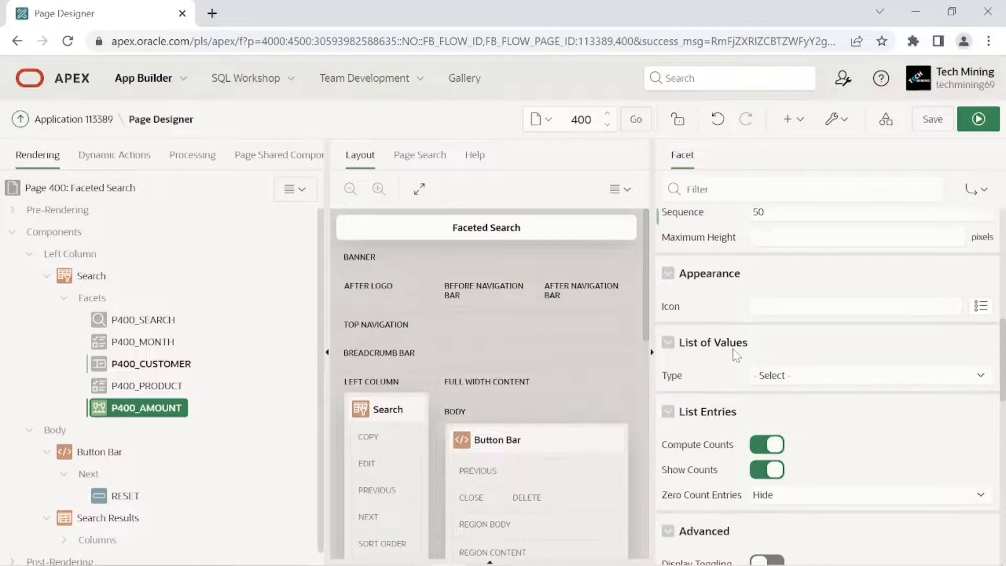
{"action": "left_click", "coordinate": [770, 379]}
{"action": "left_click", "coordinate": [794, 432]}
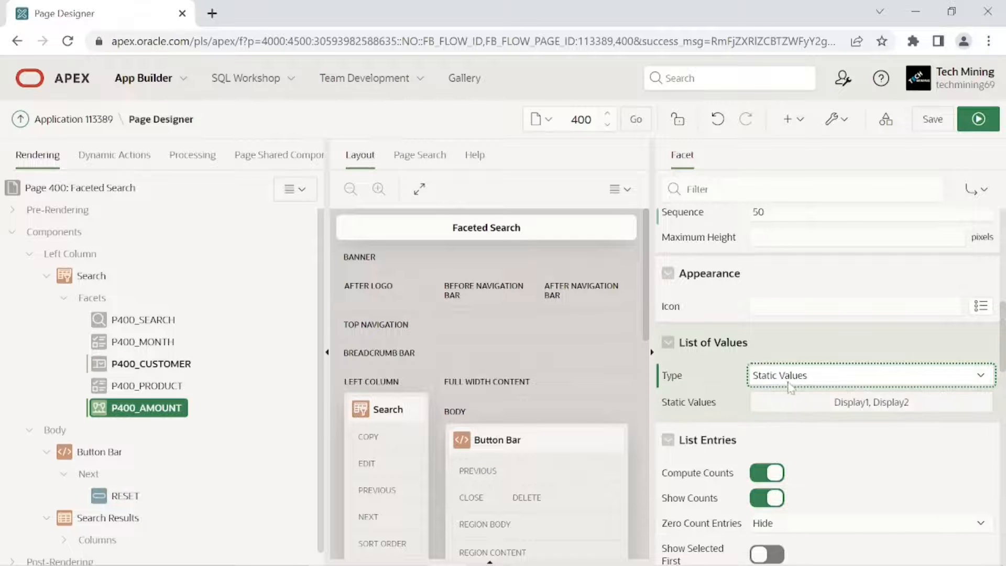
{"action": "left_click", "coordinate": [850, 405]}
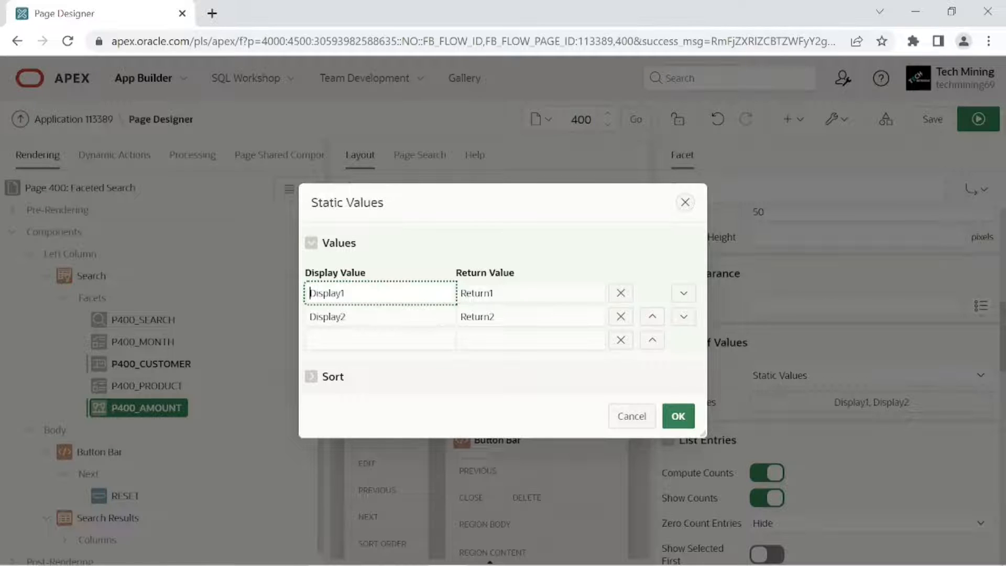
{"action": "key", "text": "BackSpace"}
{"action": "key", "text": "BackSpace"}
{"action": "key", "text": "BackSpace"}
{"action": "key", "text": "BackSpace"}
{"action": "key", "text": "BackSpace"}
{"action": "key", "text": "BackSpace"}
{"action": "key", "text": "BackSpace"}
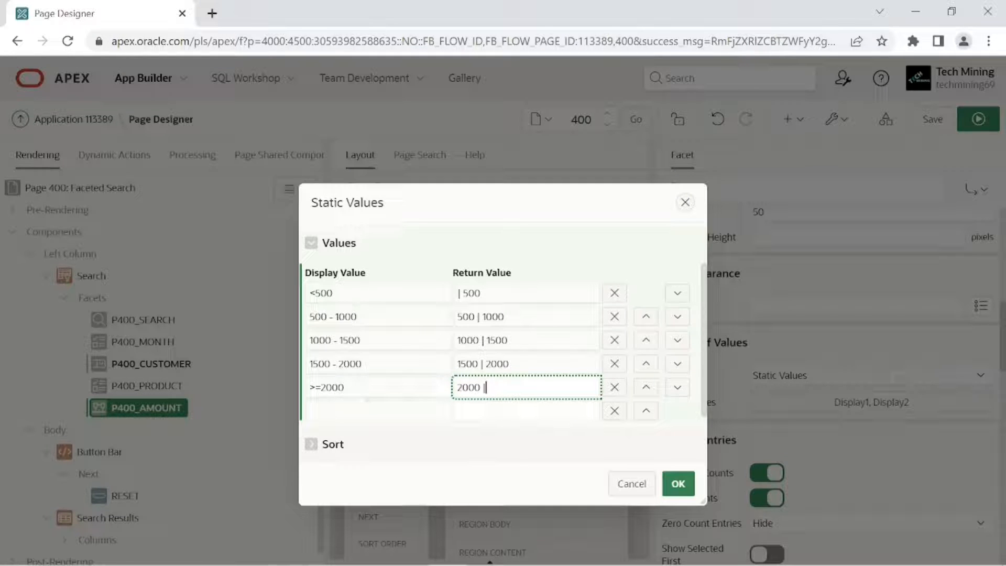
{"action": "left_click", "coordinate": [454, 403]}
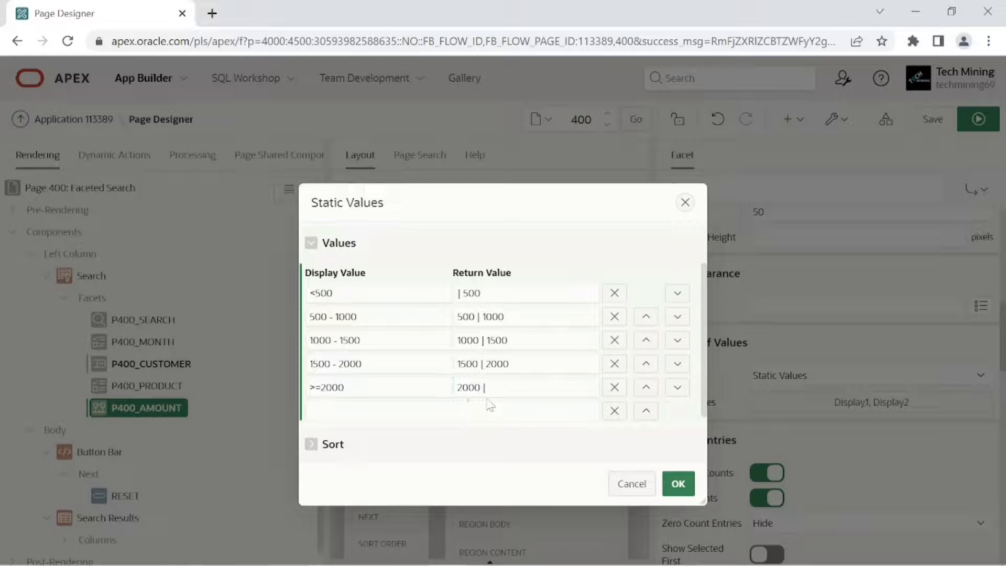
Turn off Sort at Runtime for the static values and accept the list.
{"action": "left_click", "coordinate": [343, 446]}
{"action": "left_click", "coordinate": [351, 451]}
{"action": "left_click", "coordinate": [366, 451]}
{"action": "left_click", "coordinate": [333, 492]}
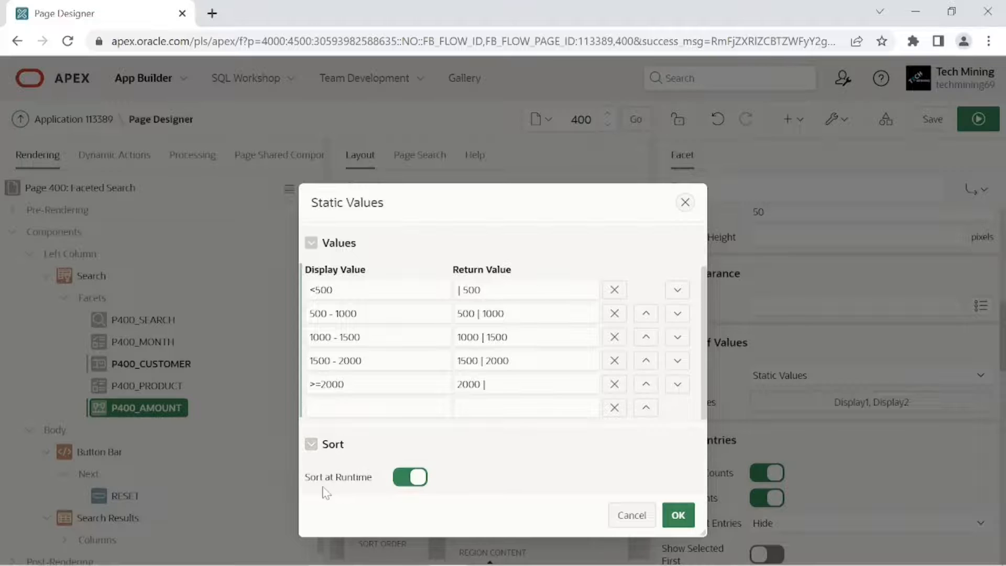
{"action": "left_click", "coordinate": [409, 478]}
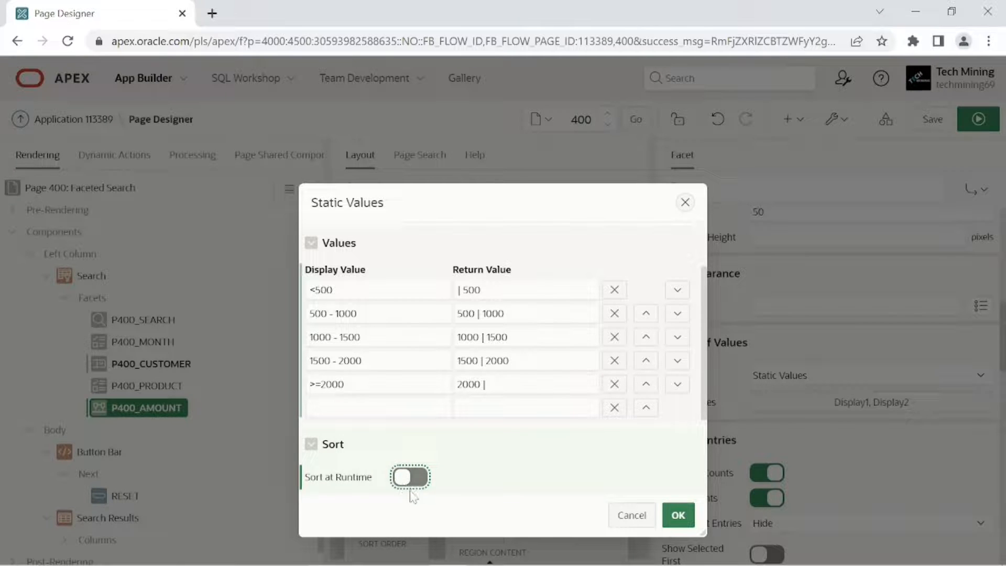
{"action": "left_click", "coordinate": [677, 515]}
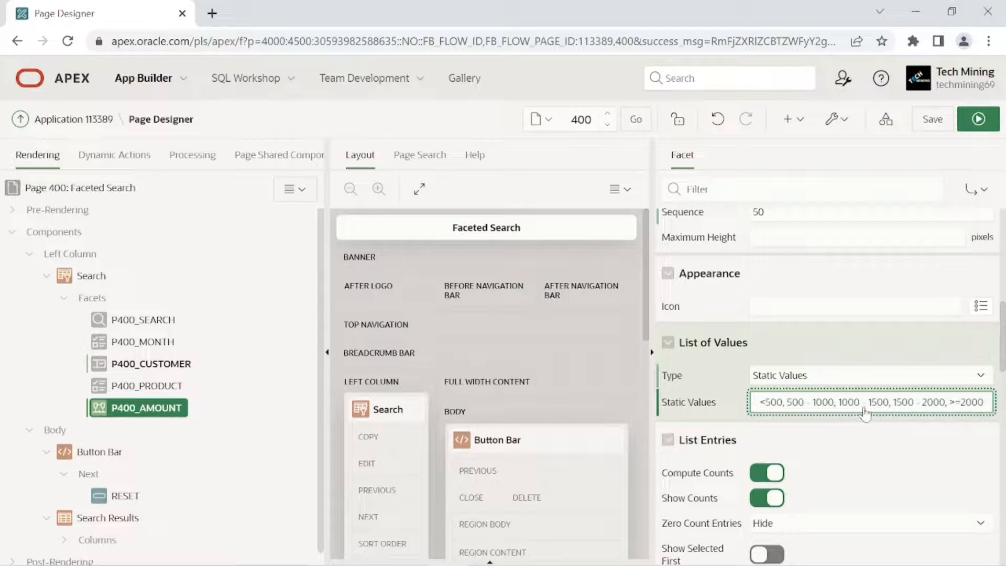
Set the P400_AMOUNT facet's source data type to NUMBER and save the page.
{"action": "scroll", "coordinate": [844, 419], "scroll_direction": "down", "scroll_amount": 6}
{"action": "scroll", "coordinate": [776, 381], "scroll_direction": "down", "scroll_amount": 6}
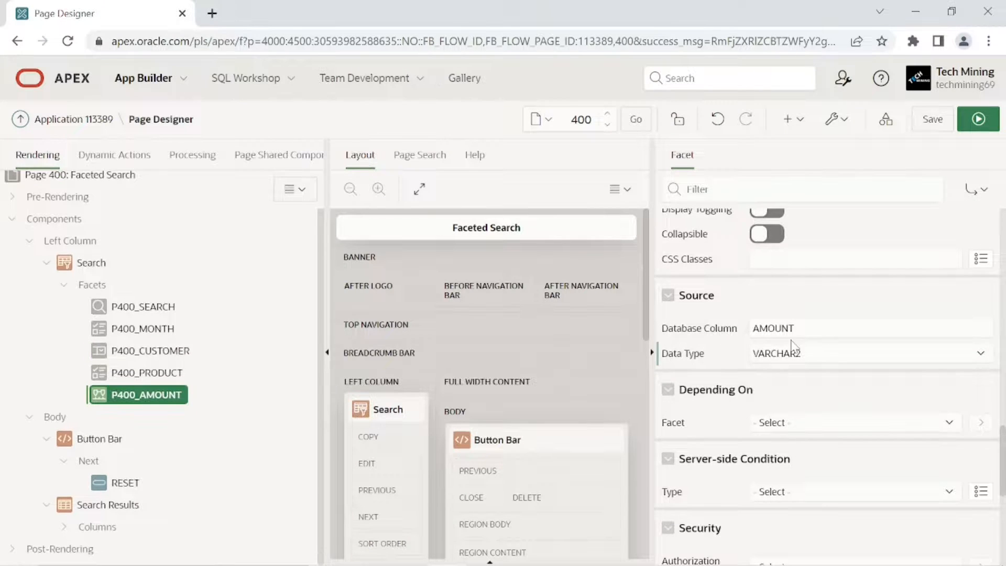
{"action": "left_click", "coordinate": [807, 355]}
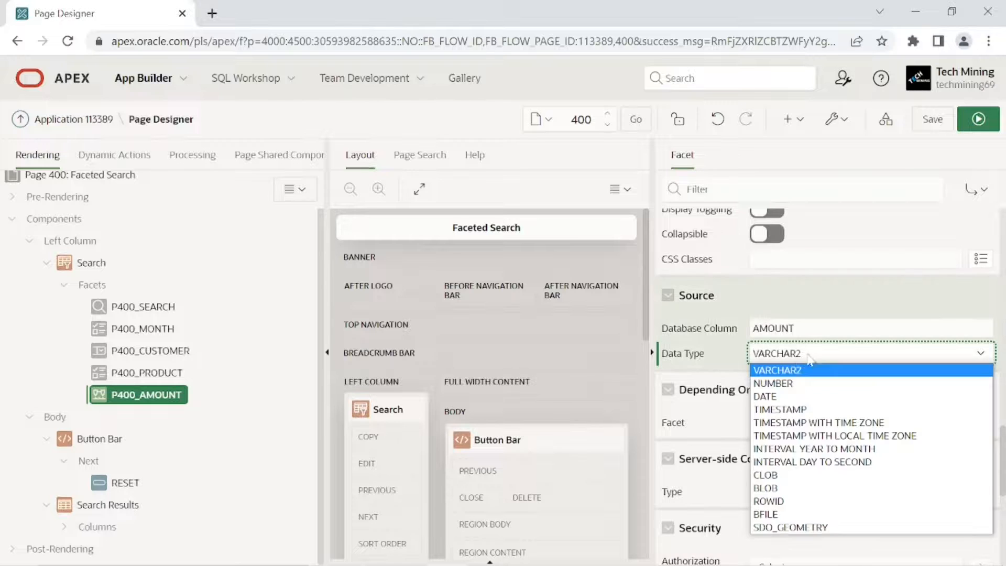
{"action": "left_click", "coordinate": [792, 382]}
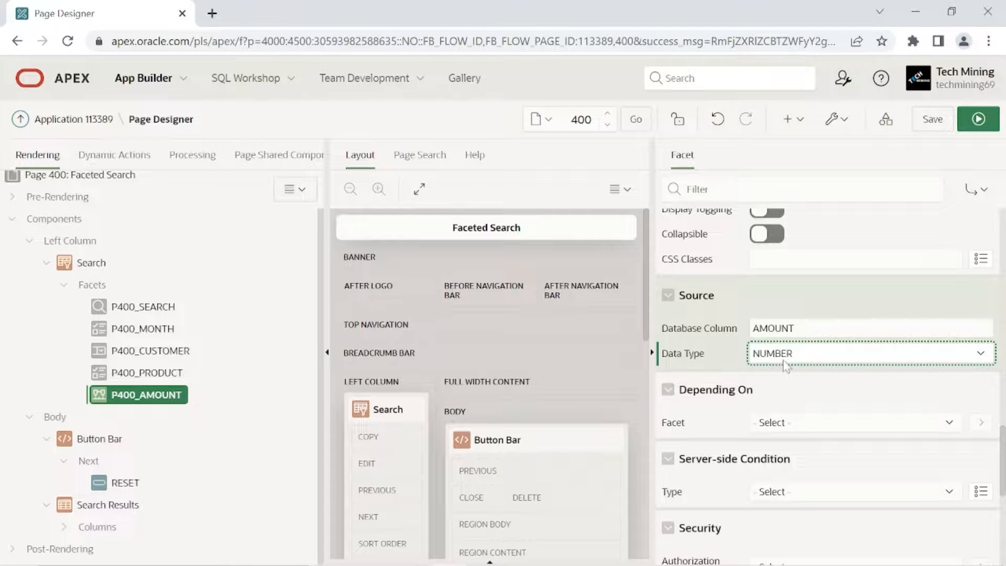
{"action": "left_click", "coordinate": [936, 127]}
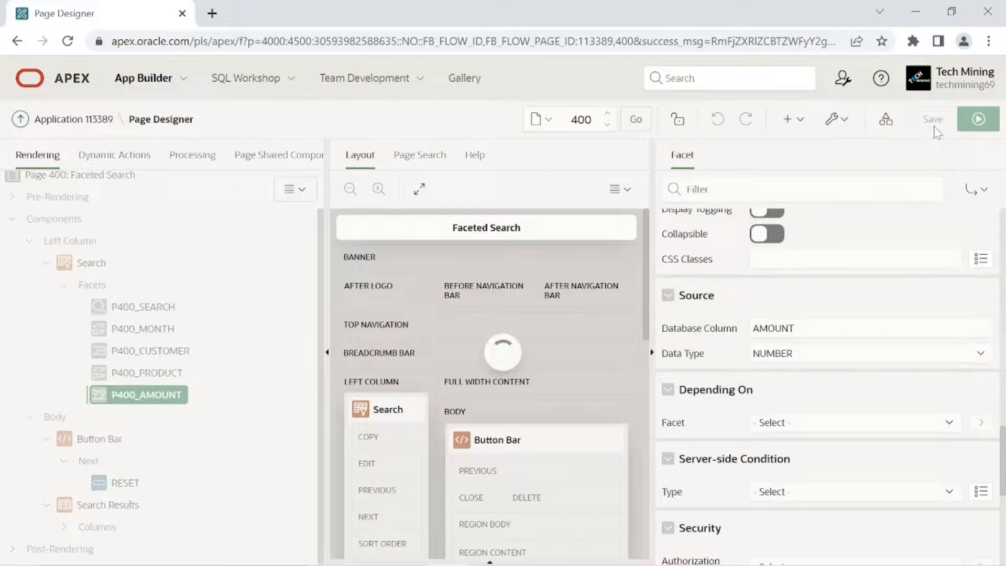
Run page 400 and check the Faceted Search entry under Reports in the application's navigation menu.
{"action": "left_click", "coordinate": [981, 84]}
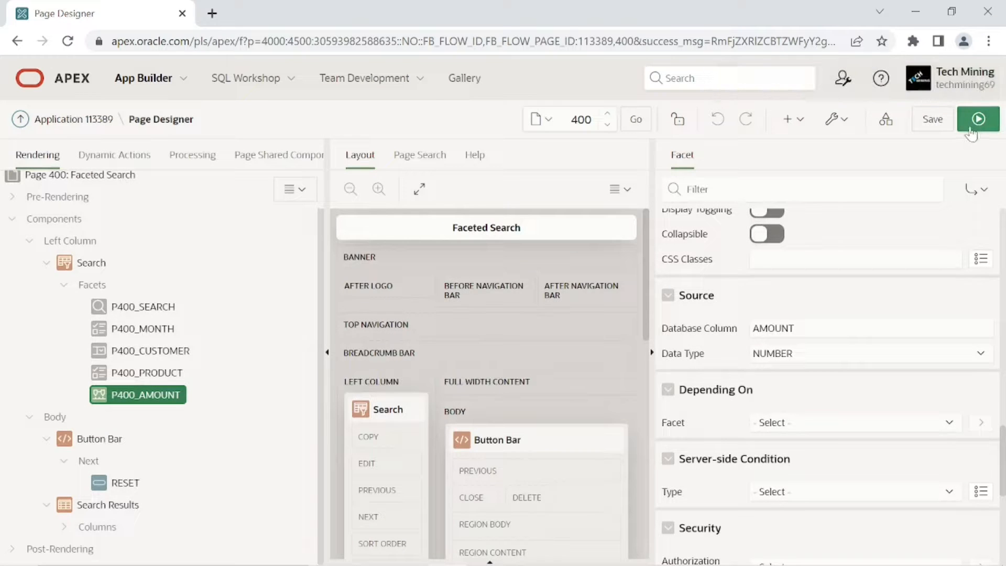
{"action": "left_click", "coordinate": [978, 119]}
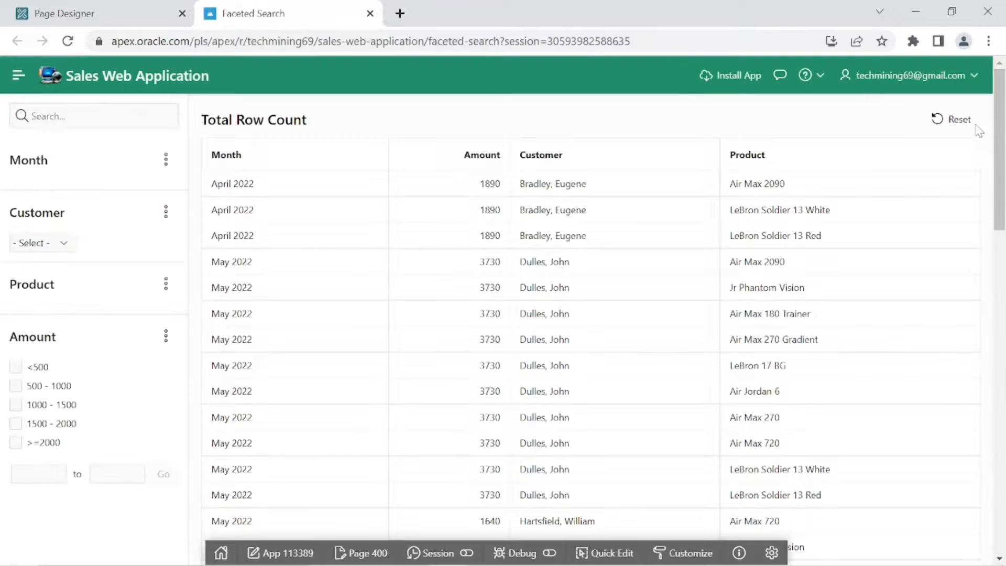
{"action": "left_click", "coordinate": [19, 75]}
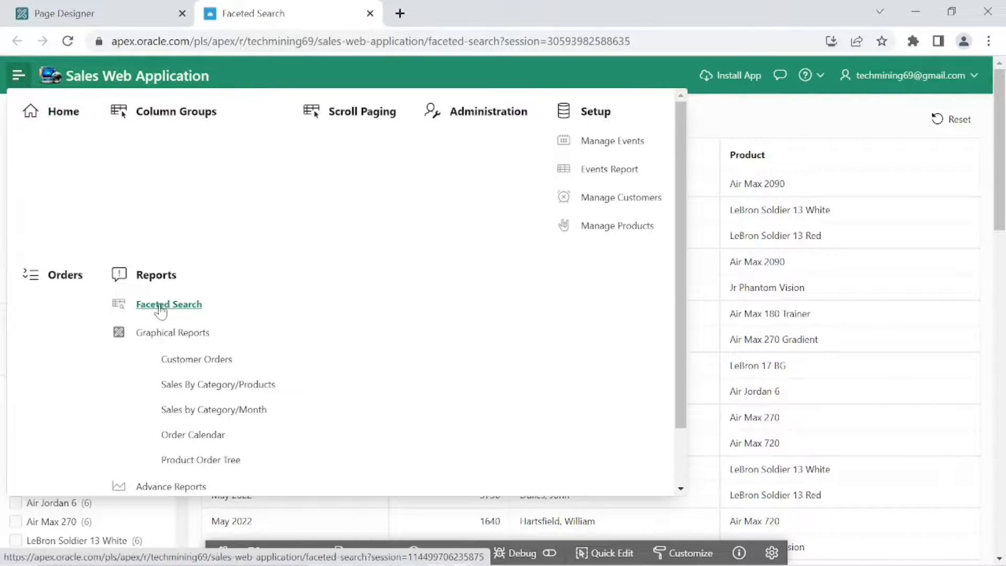
{"action": "left_click", "coordinate": [732, 129]}
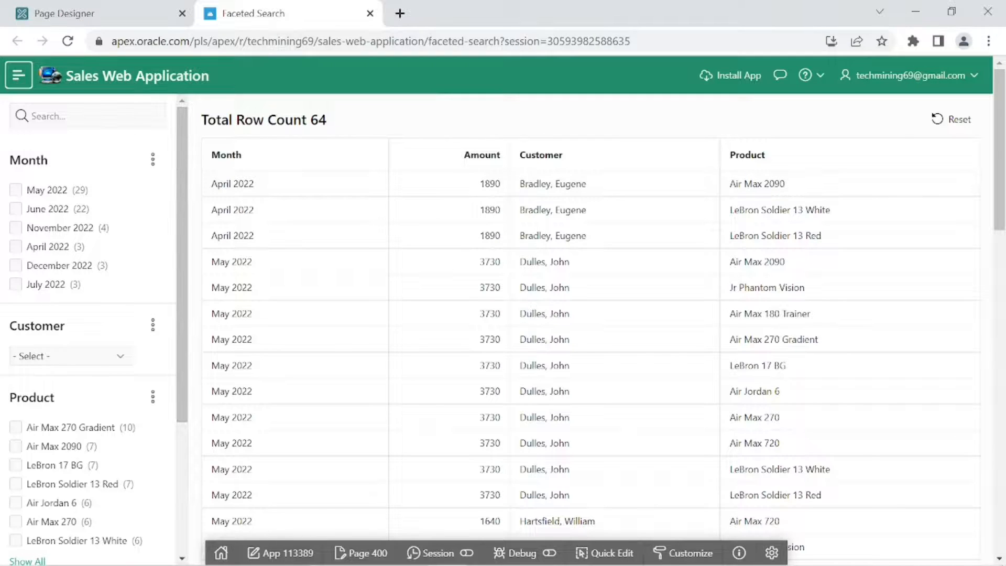
Test the Month facet by filtering the report to April 2022, and reset the search.
{"action": "left_click", "coordinate": [29, 251]}
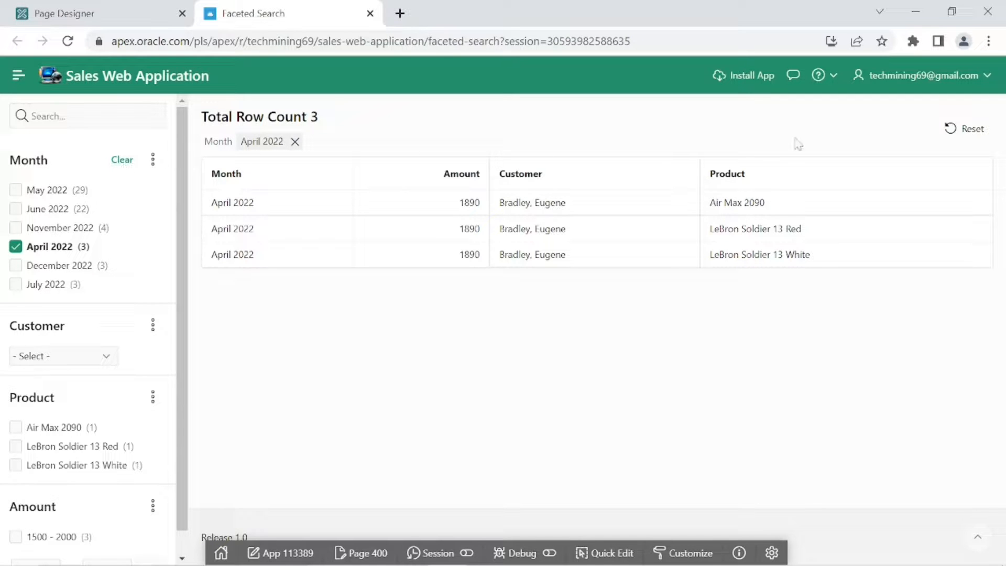
{"action": "left_click", "coordinate": [956, 132]}
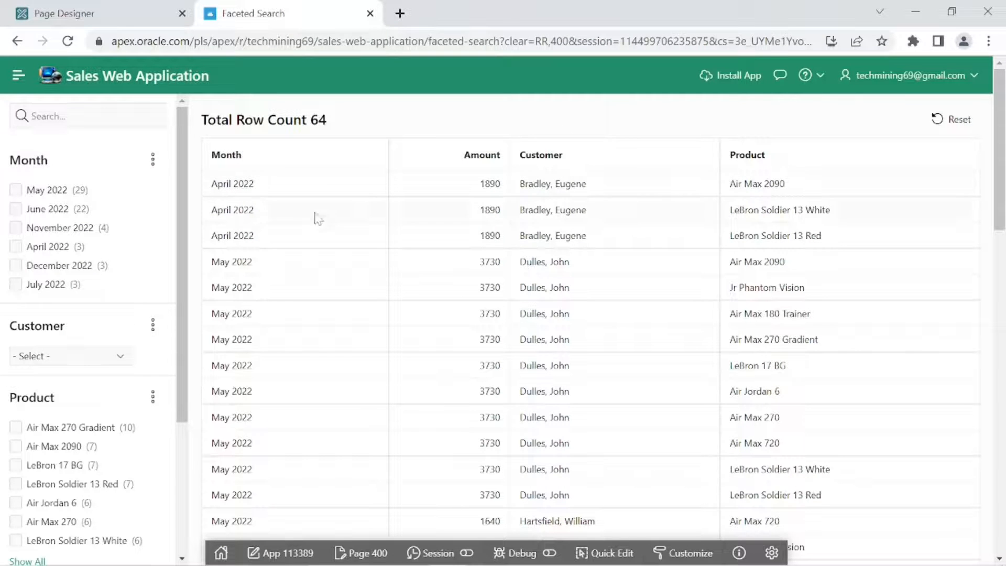
Show the Month facet's chart, examine its bars, switch it to a pie chart, and close the chart.
{"action": "left_click", "coordinate": [152, 160]}
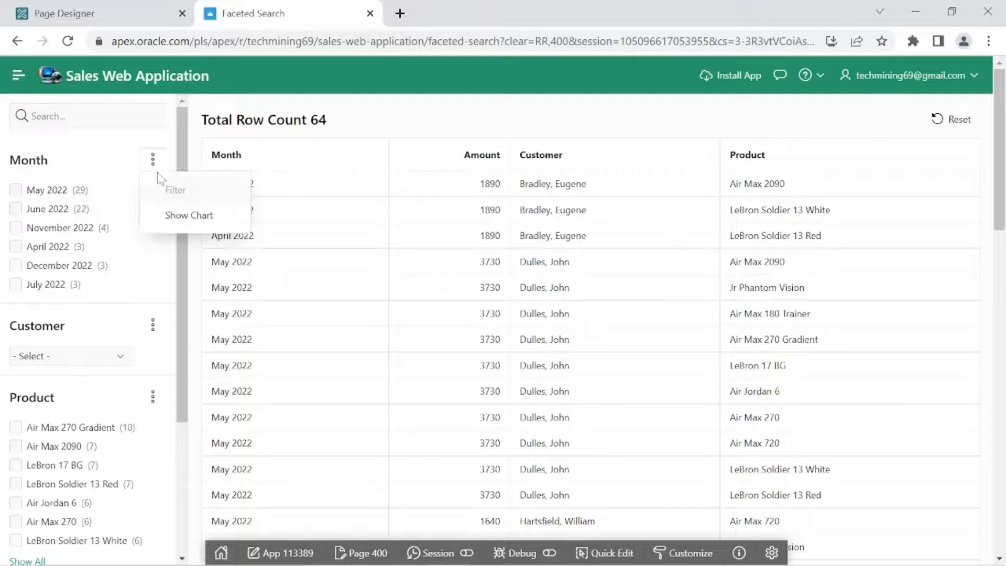
{"action": "left_click", "coordinate": [175, 215]}
{"action": "mouse_move", "coordinate": [366, 313]}
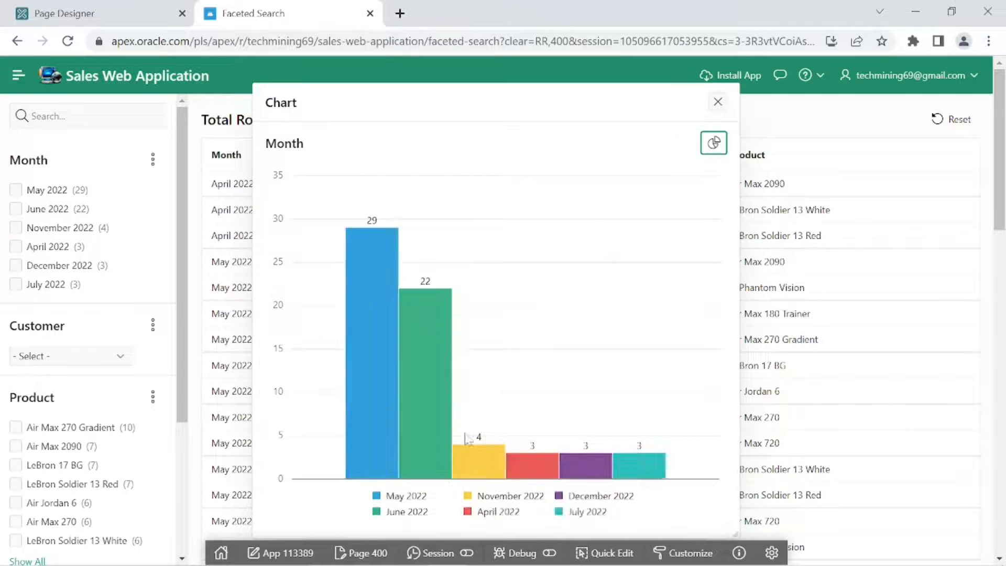
{"action": "mouse_move", "coordinate": [482, 460]}
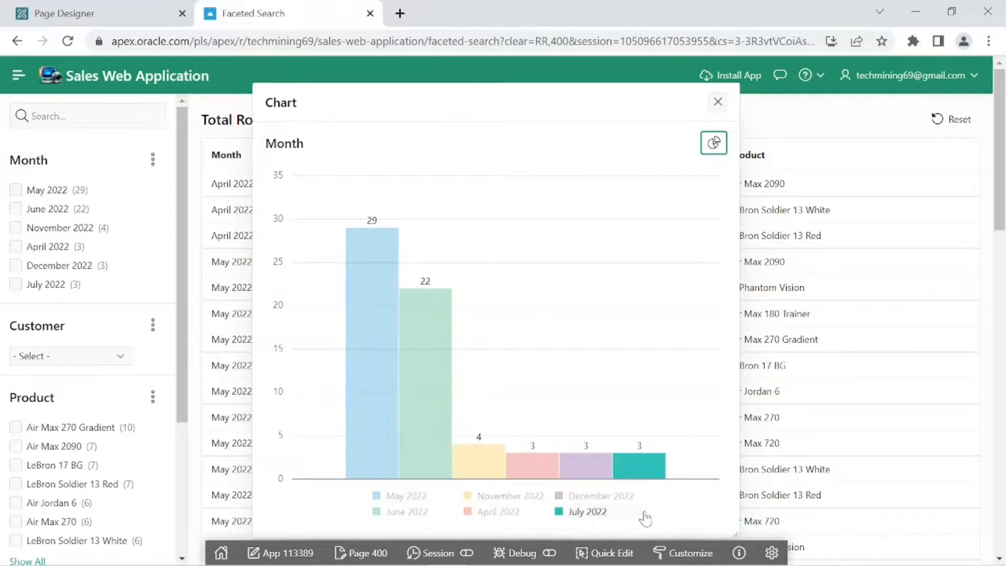
{"action": "left_click", "coordinate": [715, 143]}
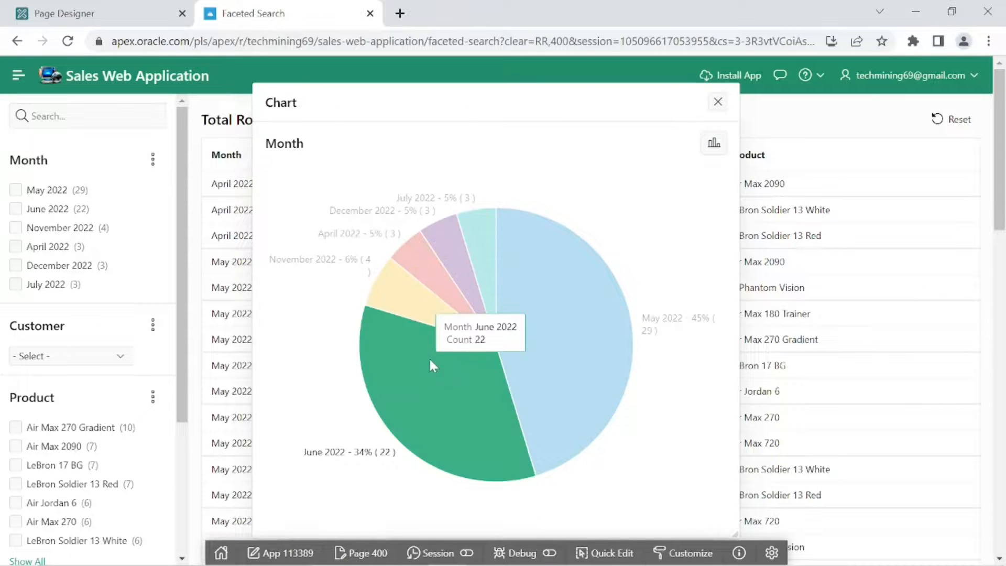
{"action": "left_click", "coordinate": [717, 102]}
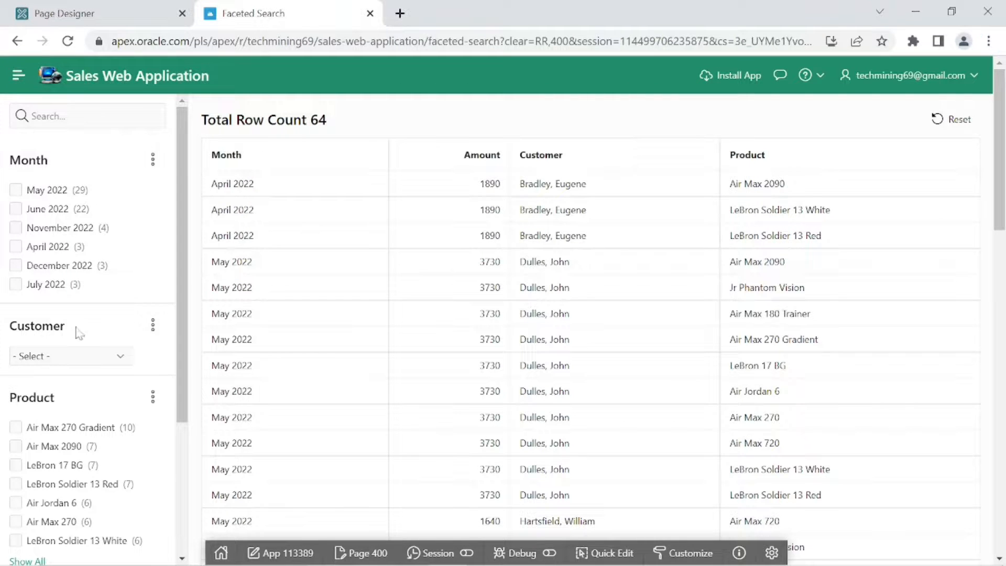
Test the Customer facet by filtering the report to the last customer in the list, and remove the filter.
{"action": "left_click", "coordinate": [46, 358]}
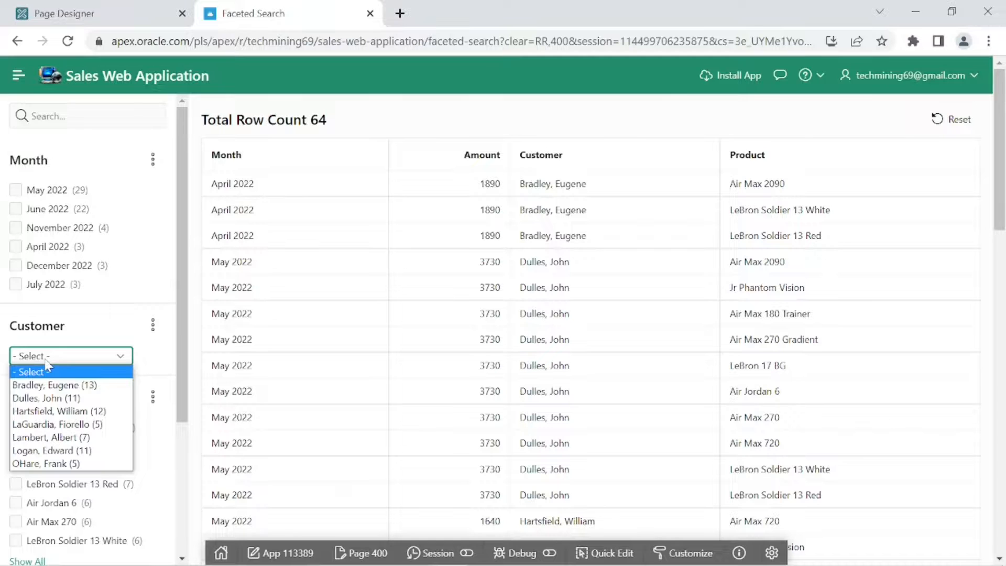
{"action": "left_click", "coordinate": [53, 463]}
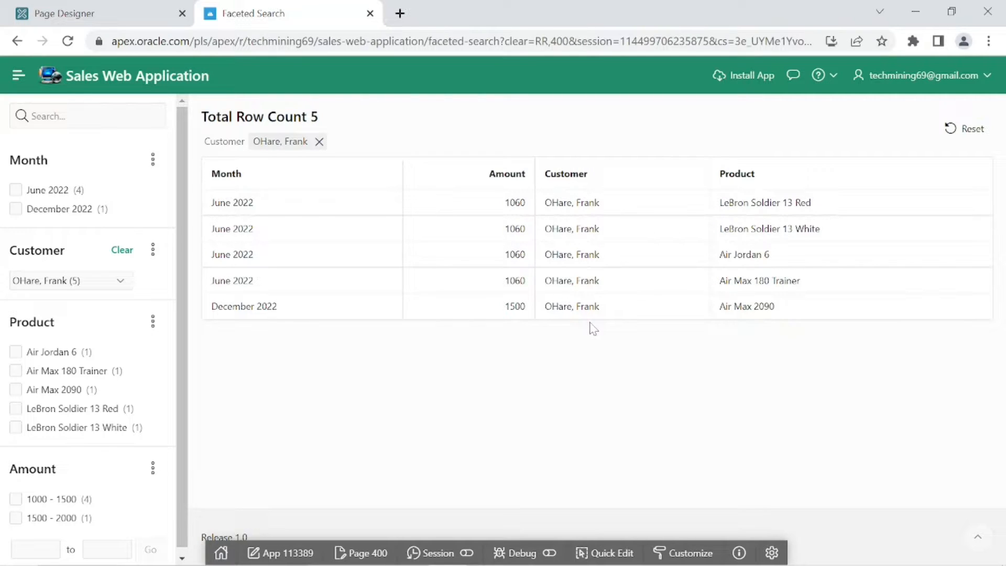
{"action": "left_click", "coordinate": [319, 142]}
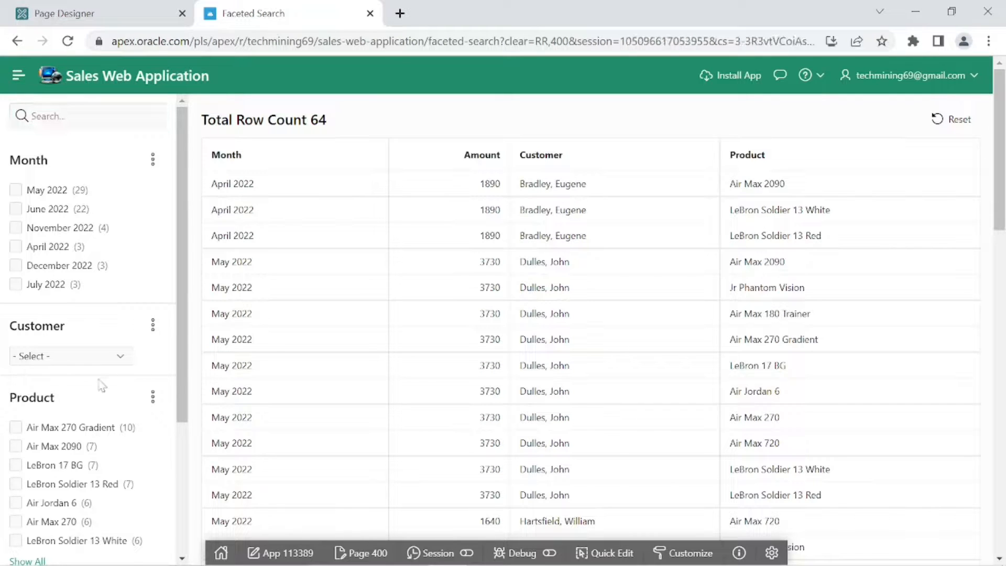
Test the Product facet by filtering the report to Air Max 2090, and clear that product filter.
{"action": "scroll", "coordinate": [63, 356], "scroll_direction": "down", "scroll_amount": 3}
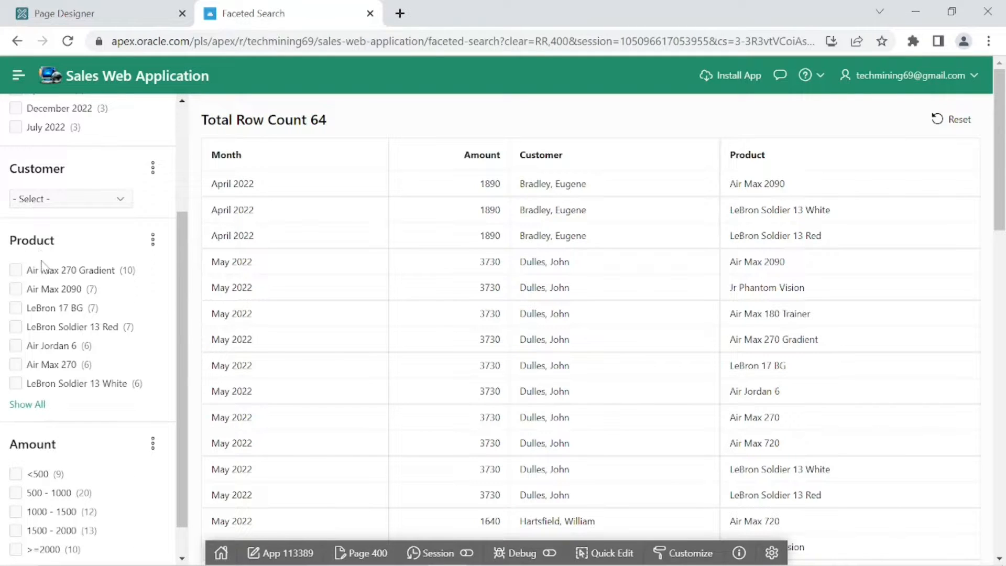
{"action": "left_click", "coordinate": [16, 288]}
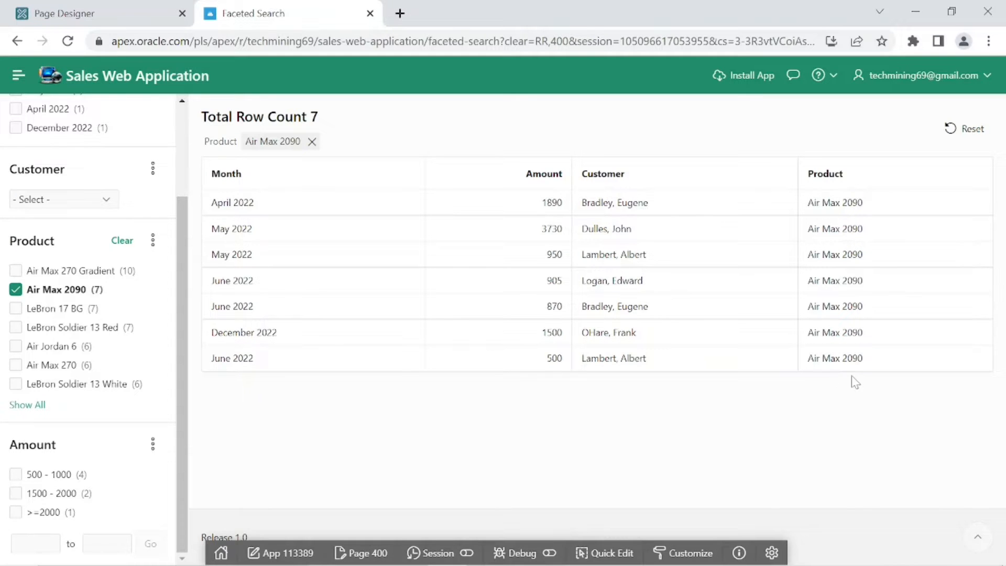
{"action": "left_click", "coordinate": [16, 290]}
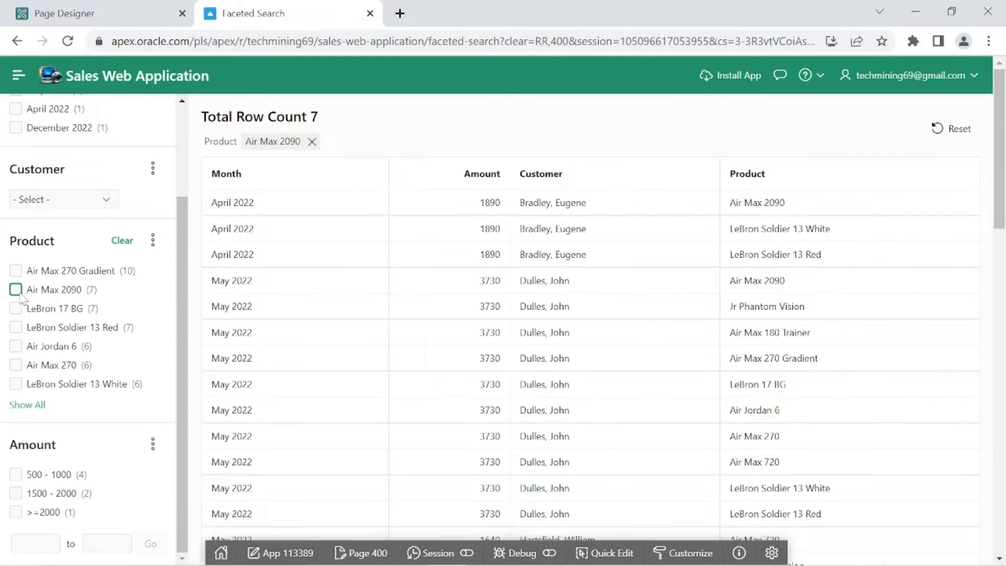
Test the Amount facet by filtering the report to the 1000 - 1500 range, and clear the amount filter.
{"action": "scroll", "coordinate": [47, 346], "scroll_direction": "down", "scroll_amount": 2}
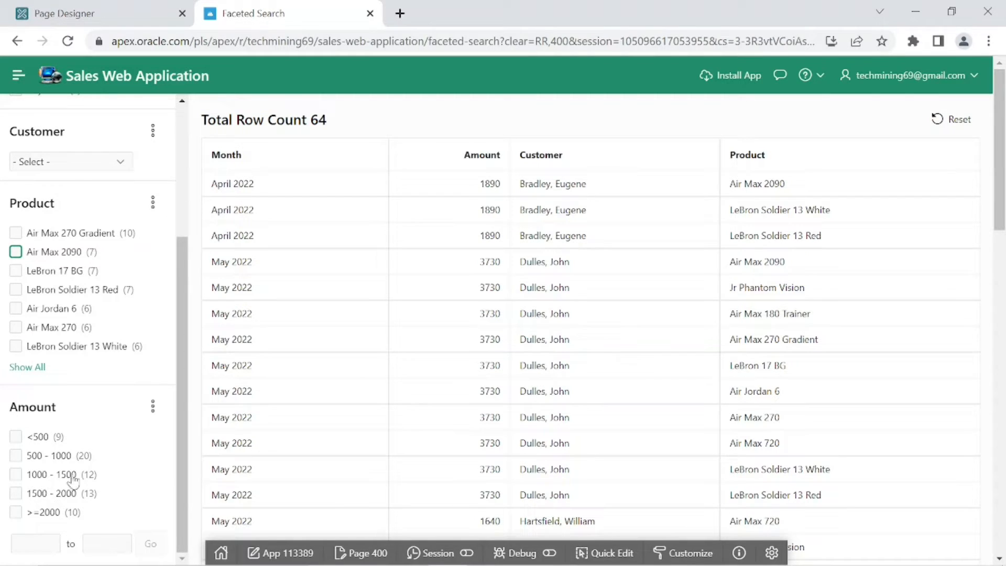
{"action": "left_click", "coordinate": [23, 476]}
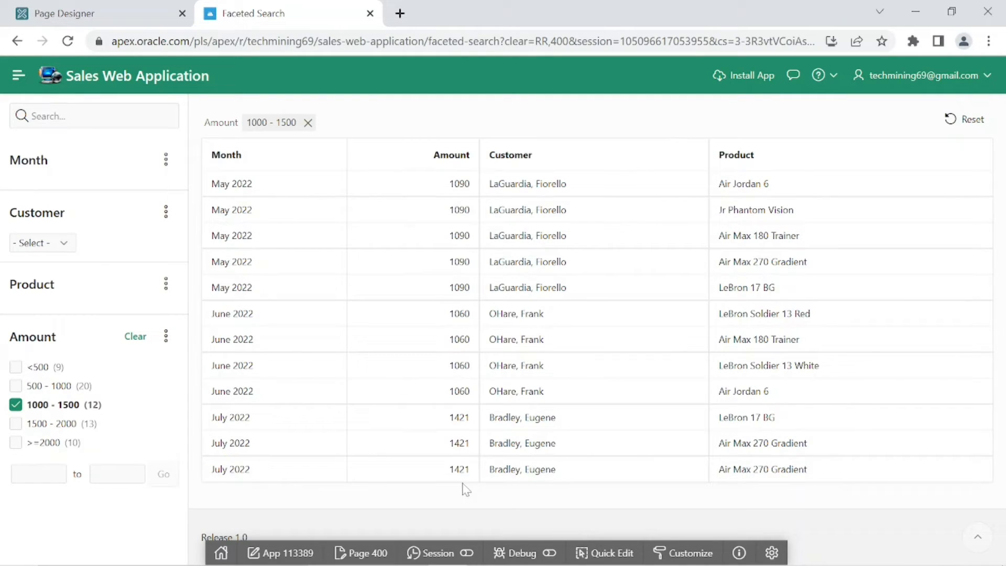
{"action": "left_click", "coordinate": [135, 337]}
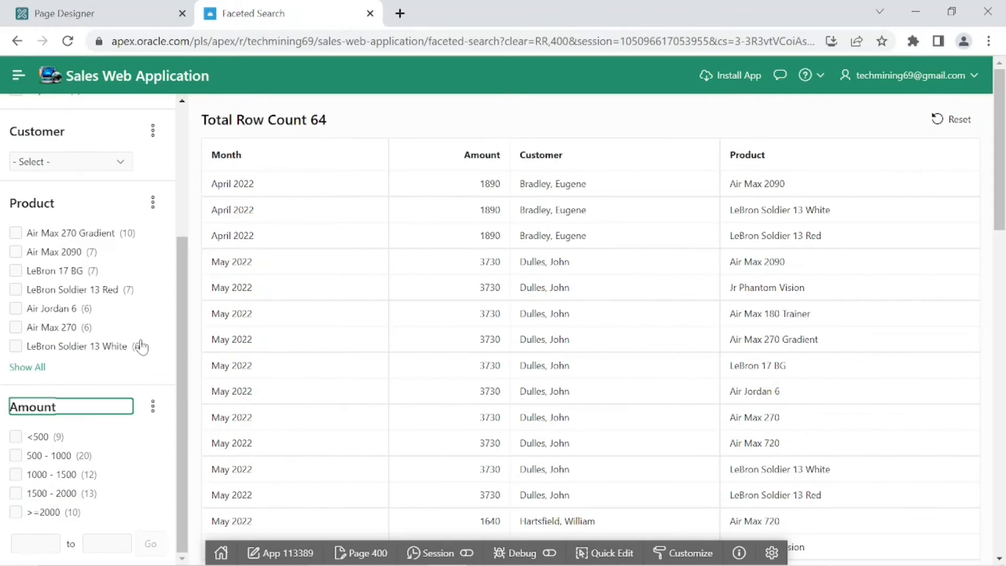
{"action": "scroll", "coordinate": [138, 346], "scroll_direction": "down", "scroll_amount": 5}
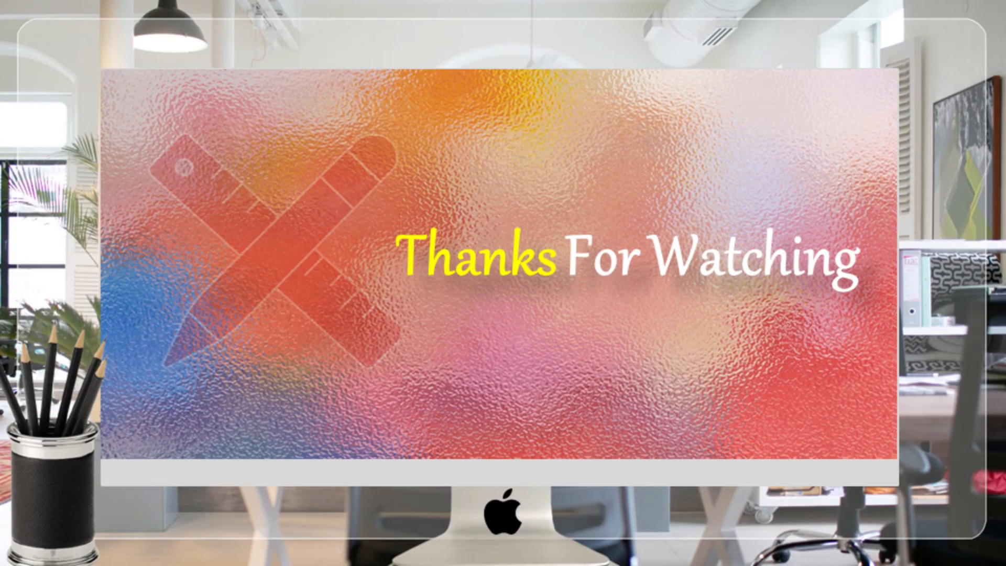